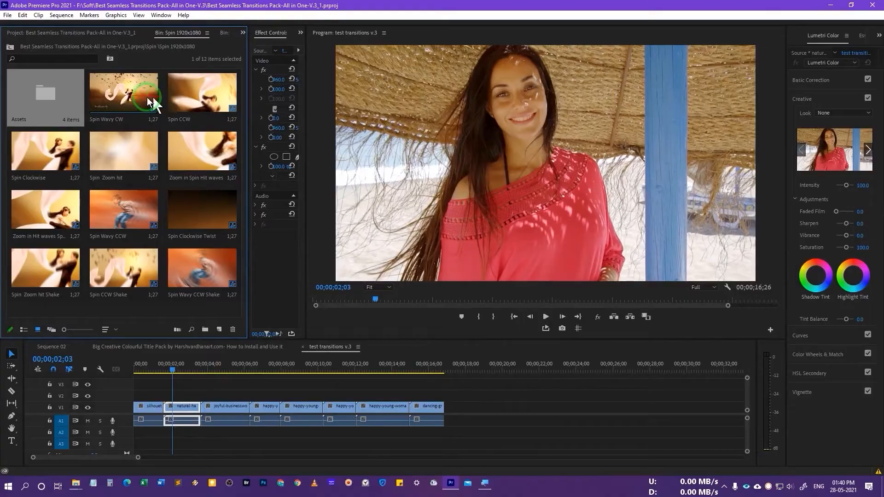
Place the Spin Wavy CW transition above the cut between the first two clips and play it back.
left_click(117, 92)
mouse_move(117, 92)
left_mouse_down()
mouse_move(205, 367)
mouse_move(164, 402)
left_mouse_up()
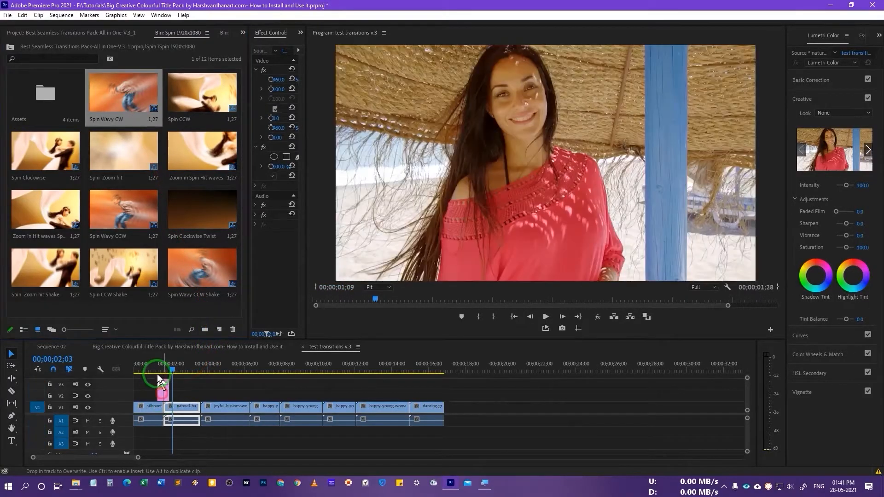
left_click(144, 368)
left_click(191, 385)
key("space")
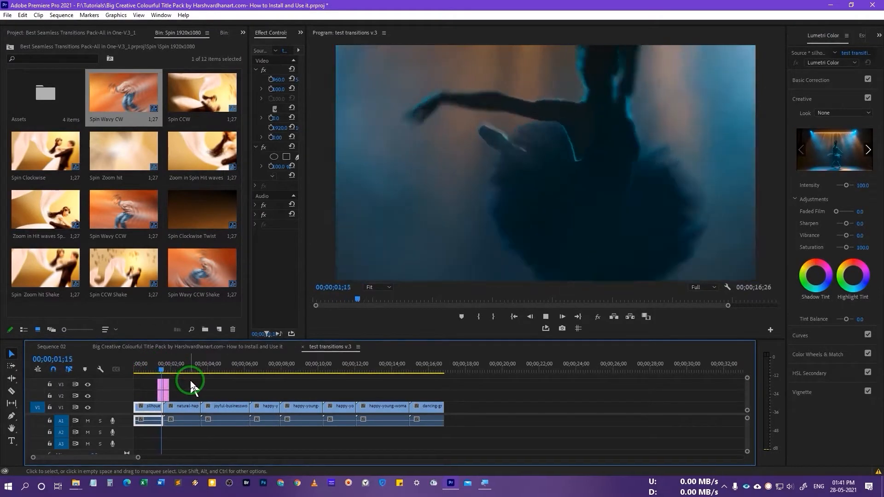
key("space")
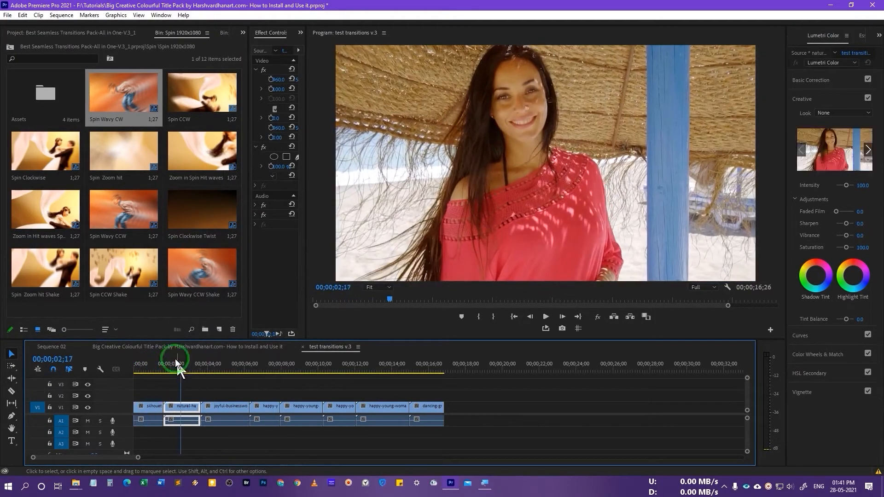
Place the Spin Wavy CCW Shake transition above the cut between the first two clips and play it back.
left_click_drag(197, 286, 159, 393)
left_click(148, 369)
key("space")
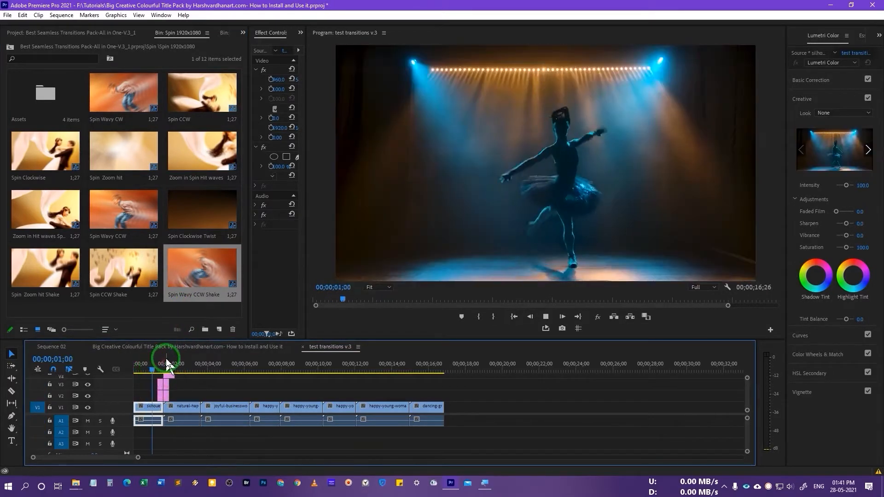
key("space")
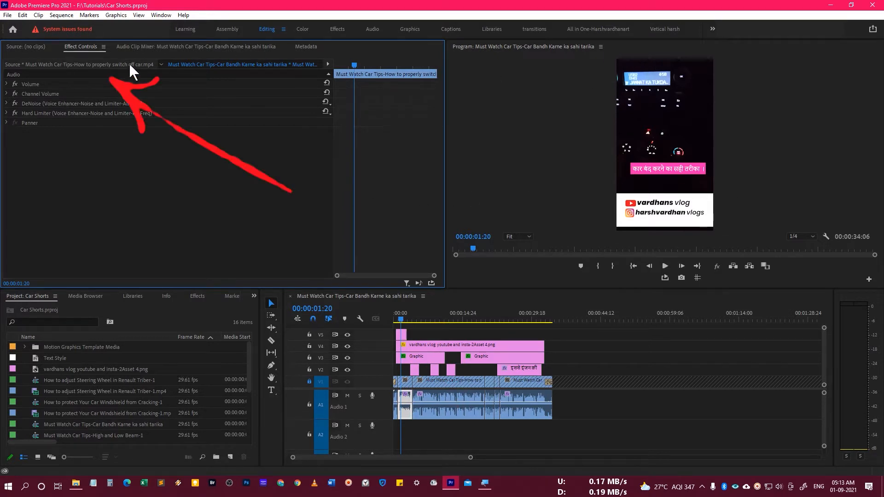
Look at the Audio Clip Mixer and Metadata panels, and return to Effect Controls.
left_click(151, 46)
left_click(305, 46)
left_click(81, 46)
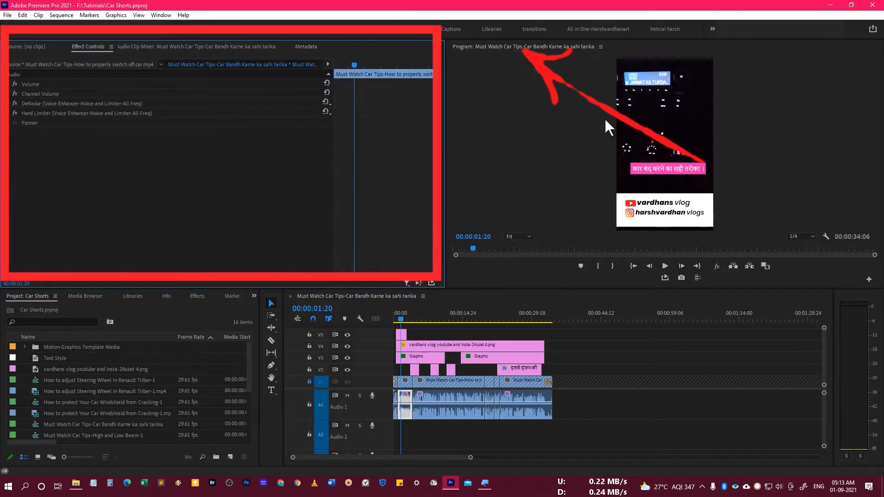
Mute the Audio 1 track in the timeline.
left_click(525, 95)
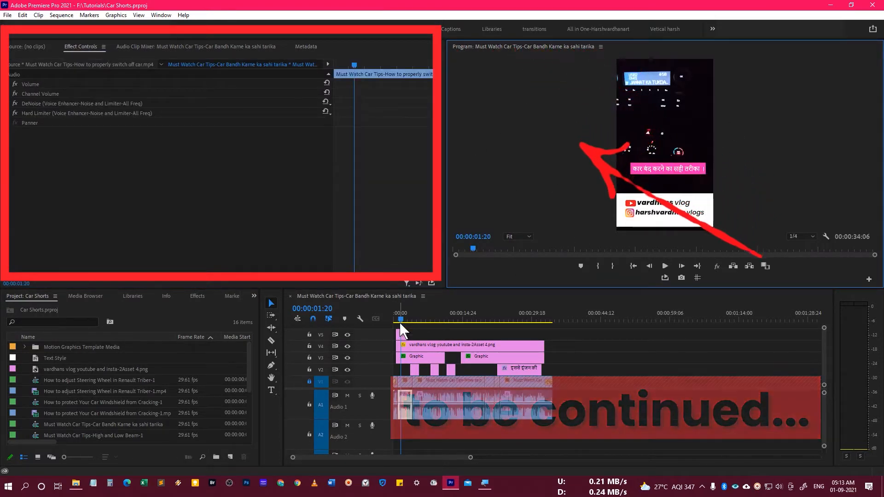
left_click(347, 395)
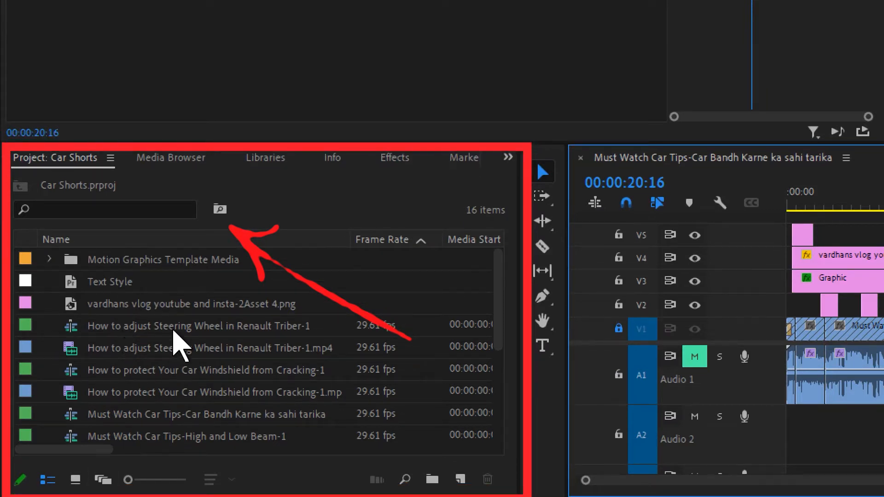
Examine the Media Browser, Libraries, Info, Effects, Markers and History panels, and return to the Car Shorts project panel.
left_click(163, 157)
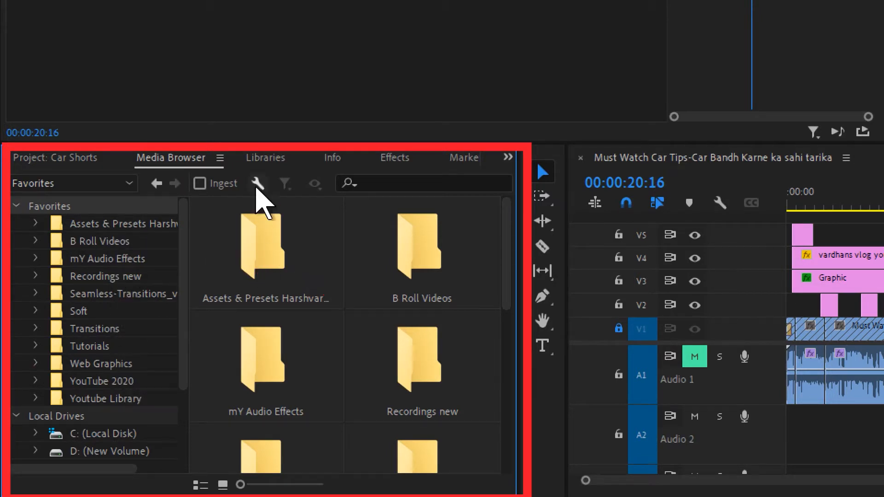
left_click(276, 159)
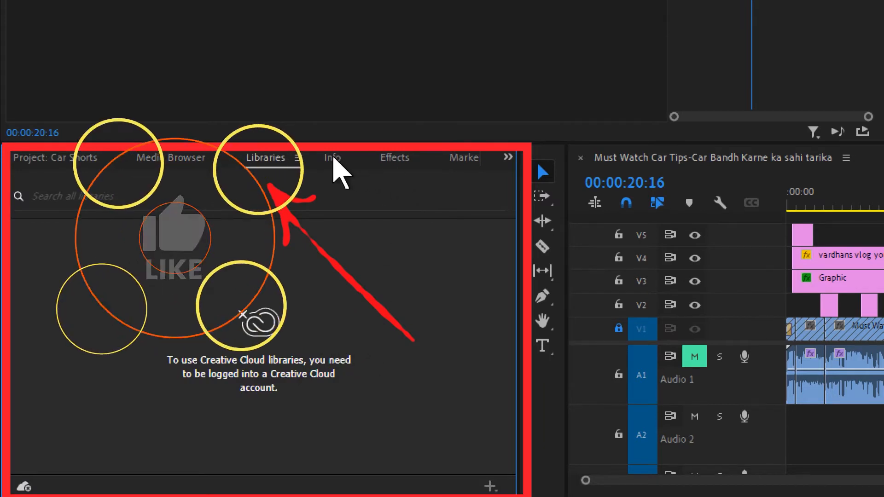
left_click(334, 159)
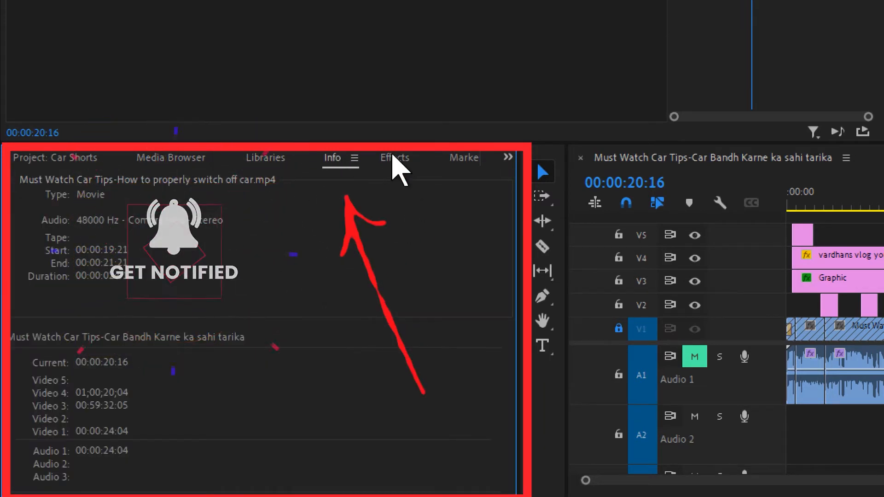
left_click(395, 159)
left_click(59, 180)
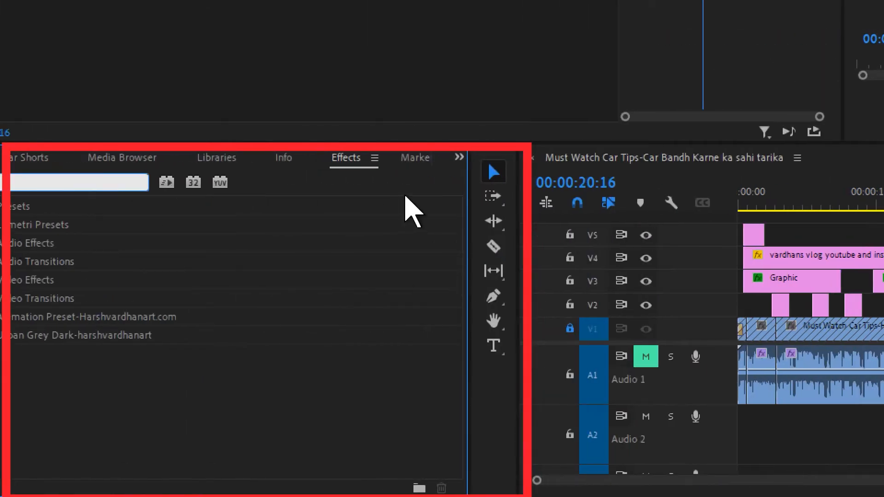
left_click(322, 157)
left_click(422, 157)
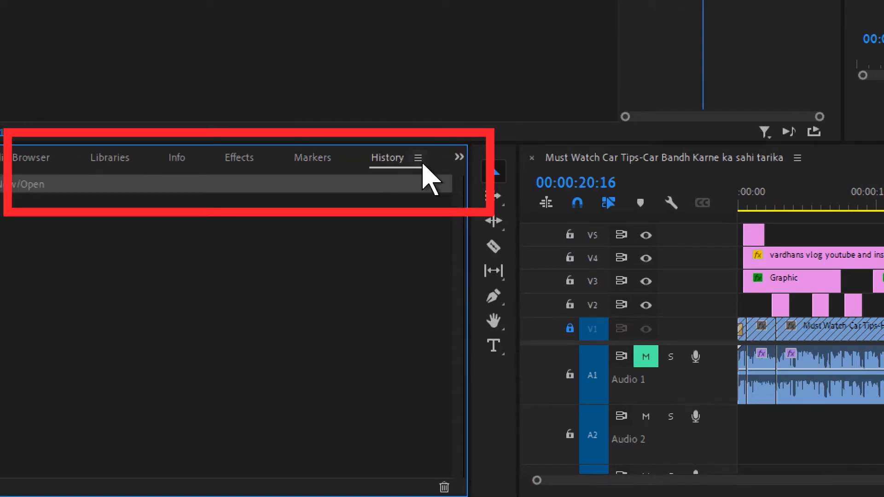
left_click(459, 157)
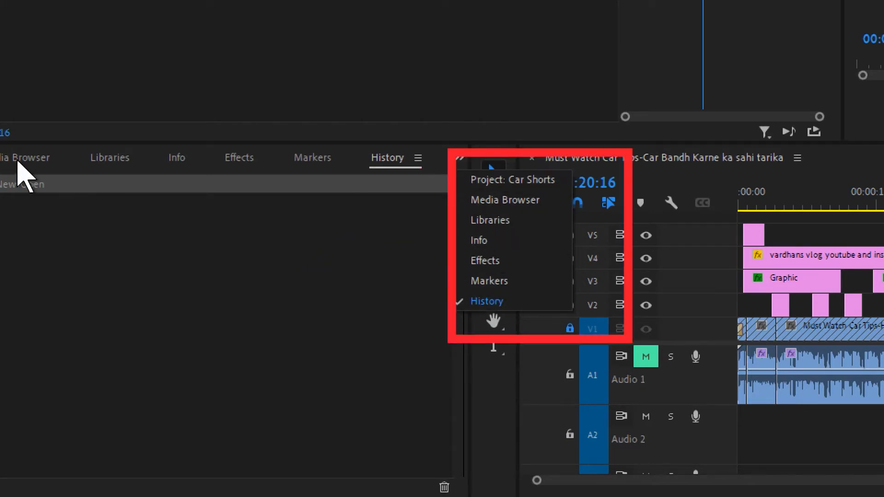
left_click(546, 181)
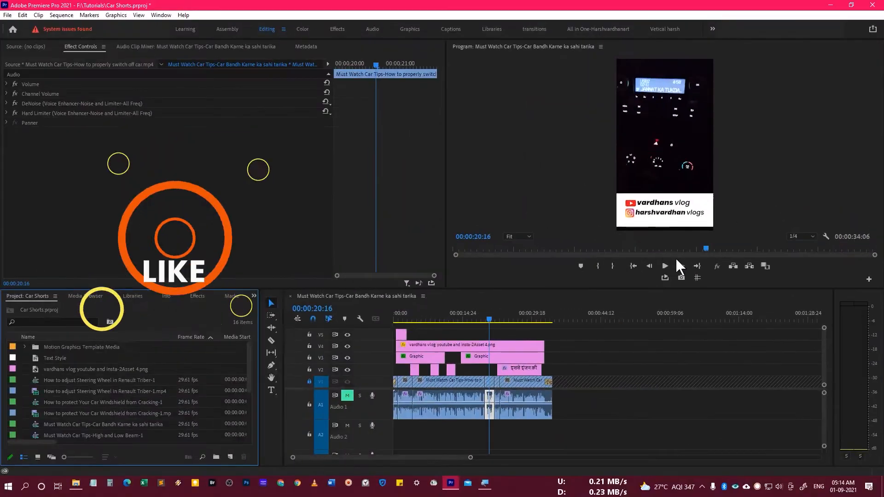
left_click(60, 376)
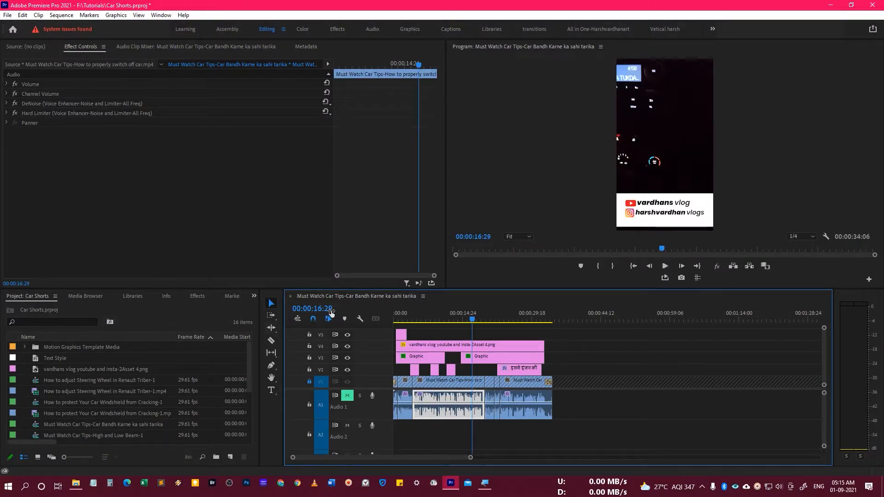
Dock the Project panel as its own column beside Effect Controls, and group the Media Browser and Effects panels with it.
left_click_drag(26, 297, 90, 227)
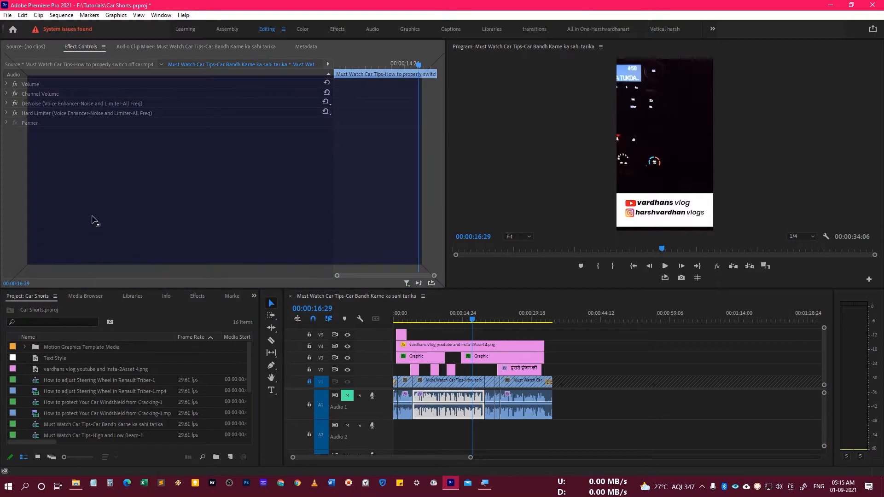
left_click_drag(92, 146, 20, 106)
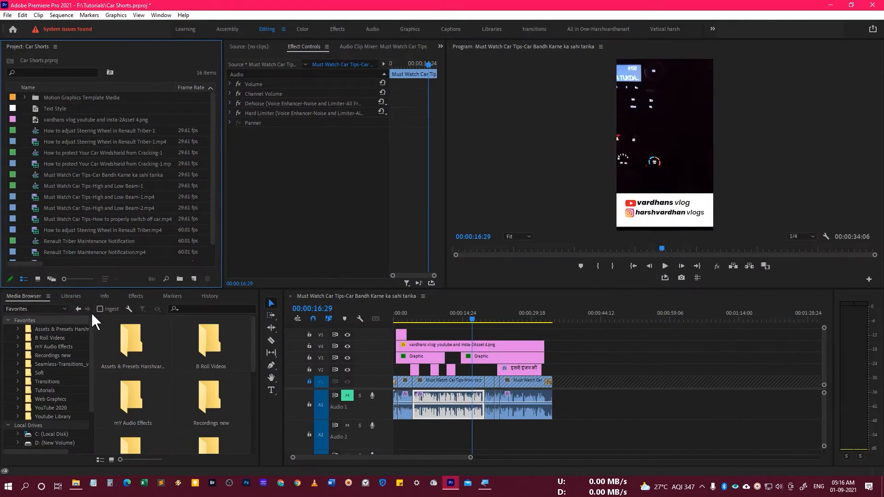
left_click_drag(30, 297, 172, 57)
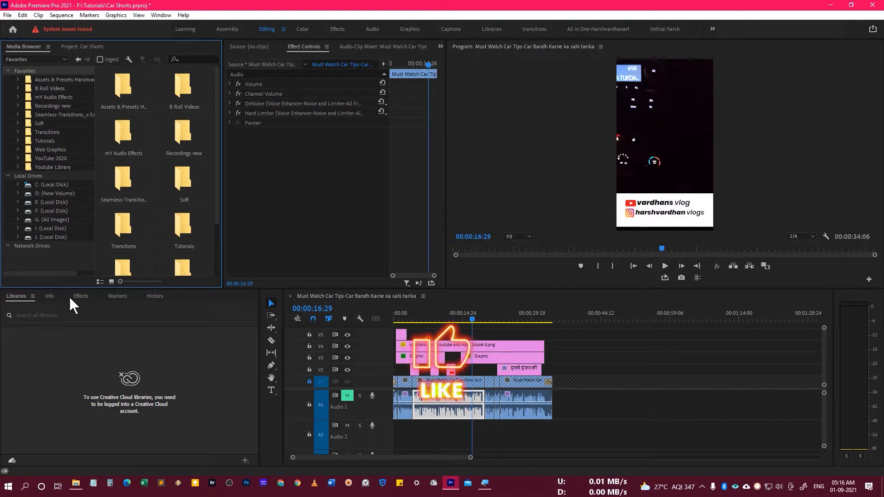
left_click_drag(81, 297, 146, 55)
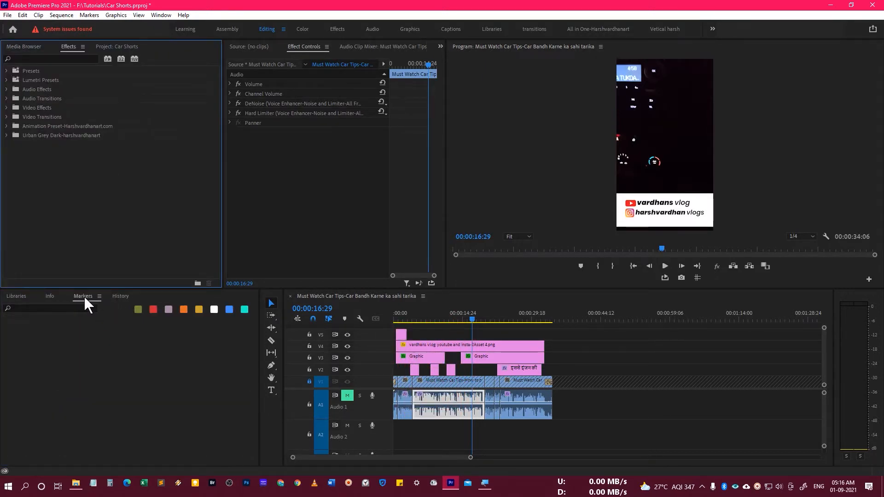
Close the Libraries, Info, Markers and History panels so their group is removed from the layout.
mouse_move(21, 294)
left_mouse_down()
mouse_move(171, 62)
mouse_move(28, 301)
left_mouse_up()
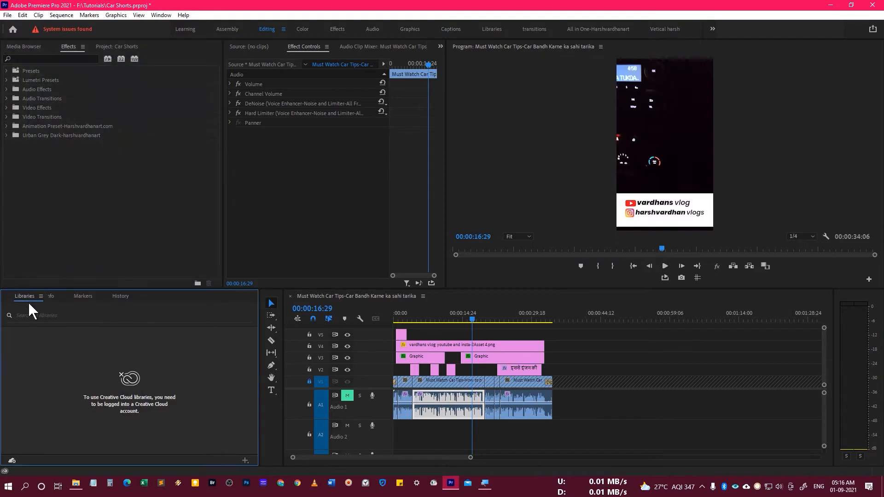
right_click(18, 295)
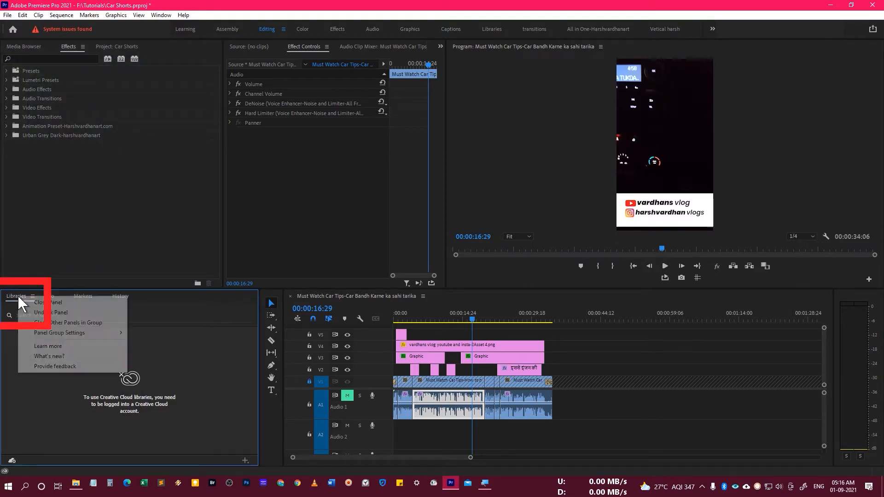
left_click(20, 303)
right_click(17, 296)
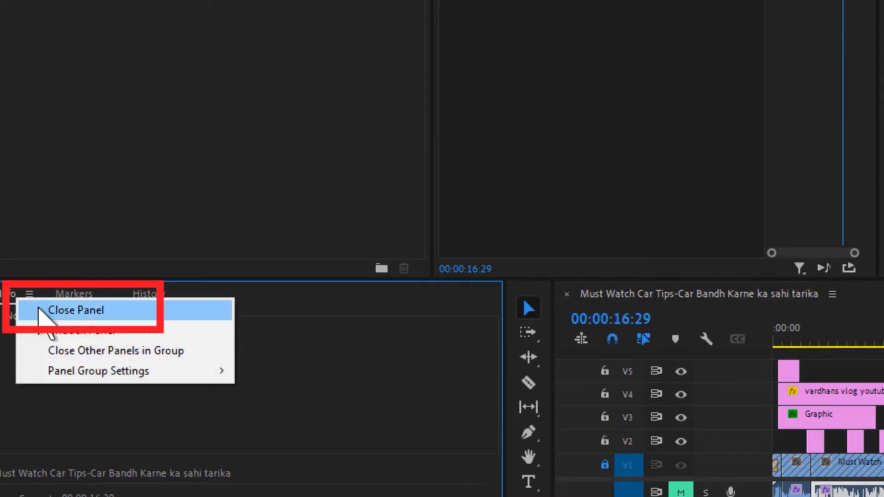
left_click(26, 306)
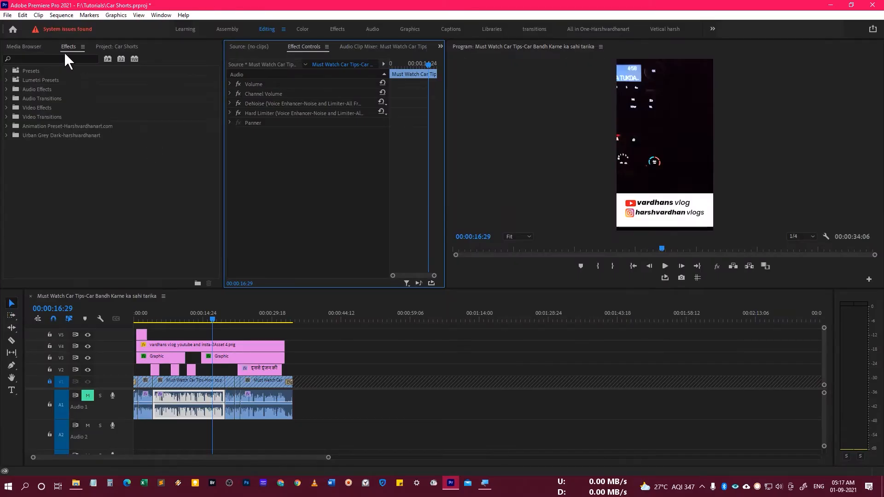
Undock the Effects panel into a floating window, and dock it back into the Project panel's group.
right_click(17, 31)
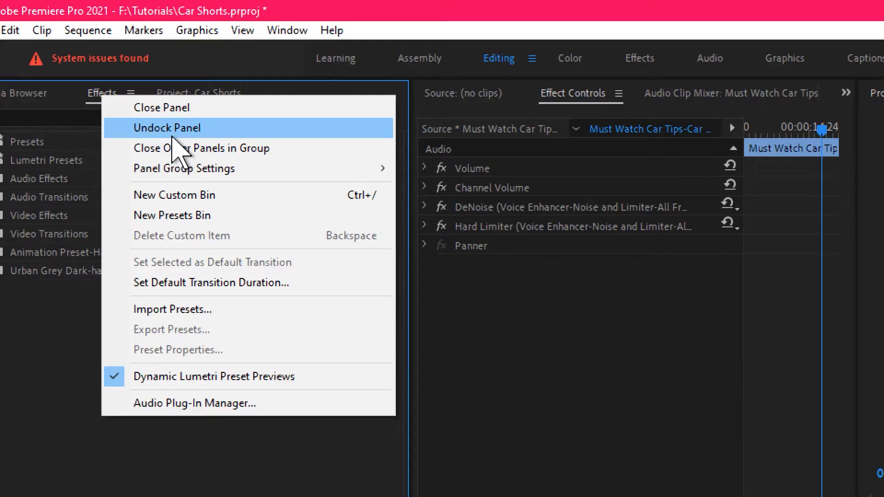
left_click(60, 64)
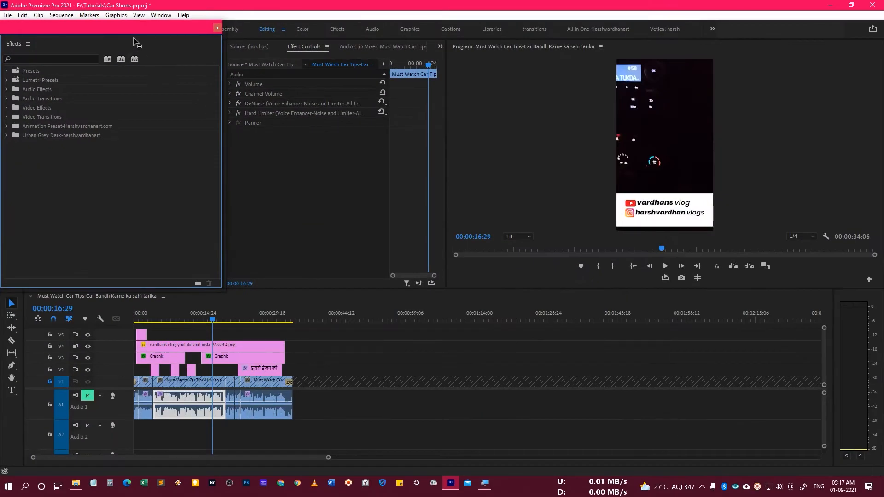
left_click_drag(134, 40, 335, 69)
left_click_drag(232, 79, 141, 52)
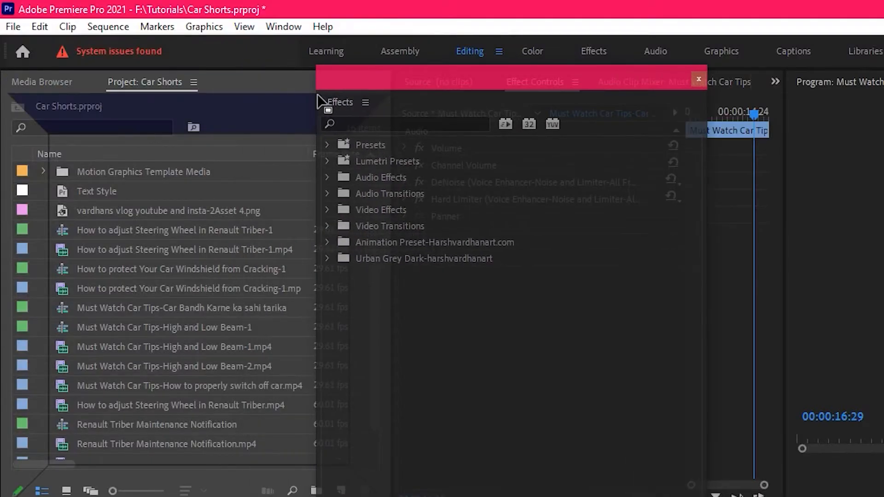
left_click_drag(317, 94, 240, 88)
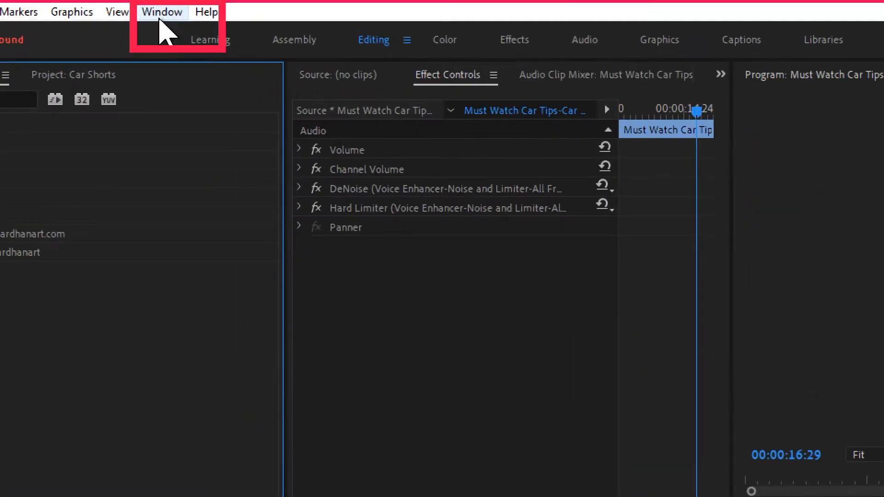
Save the current panel layout as a new workspace named "my new demo workspace".
left_click(161, 14)
mouse_move(237, 36)
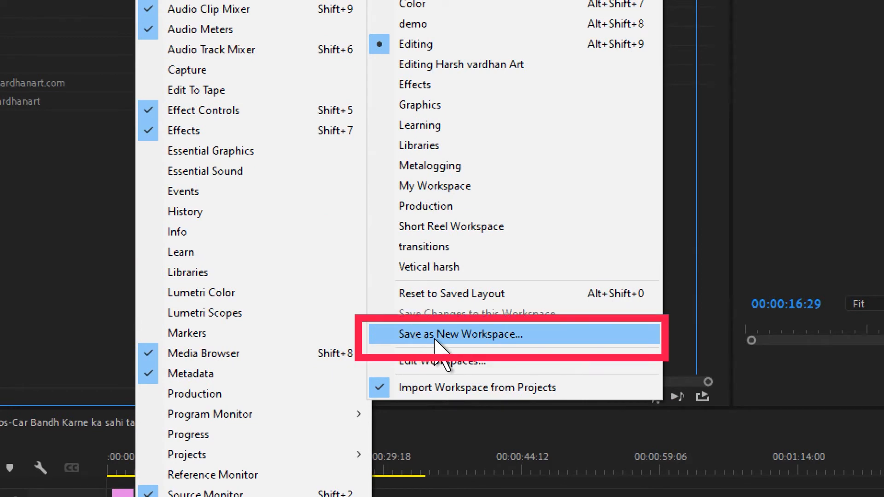
left_click(441, 336)
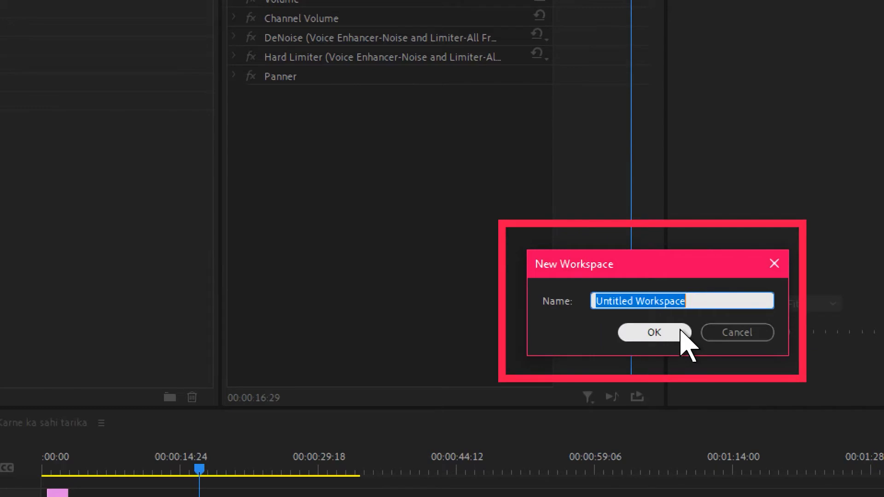
type("my new")
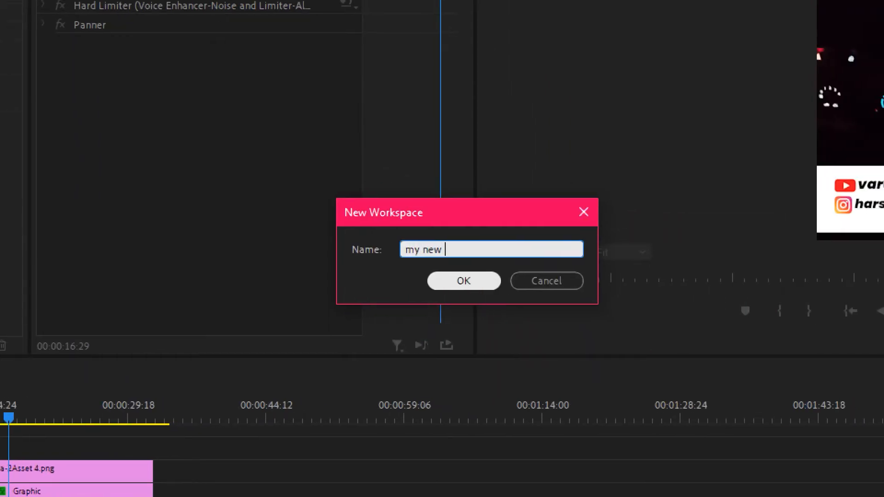
type(" demo ")
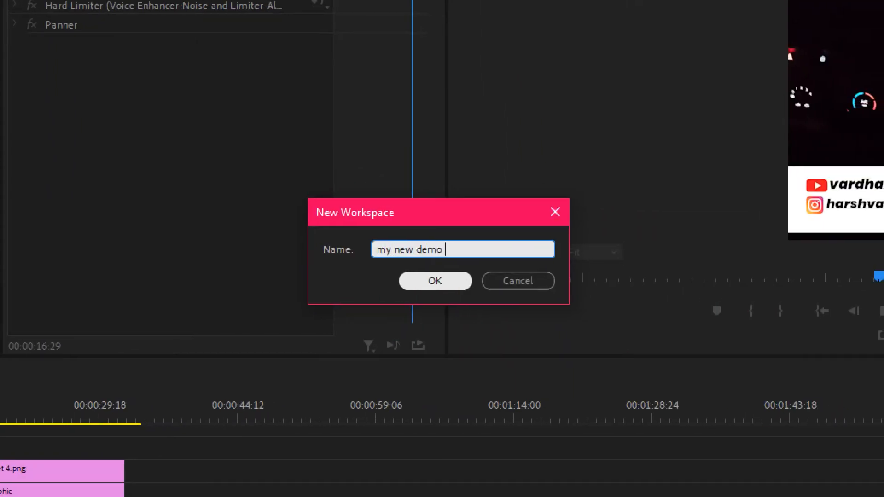
type("workspace")
left_click(437, 273)
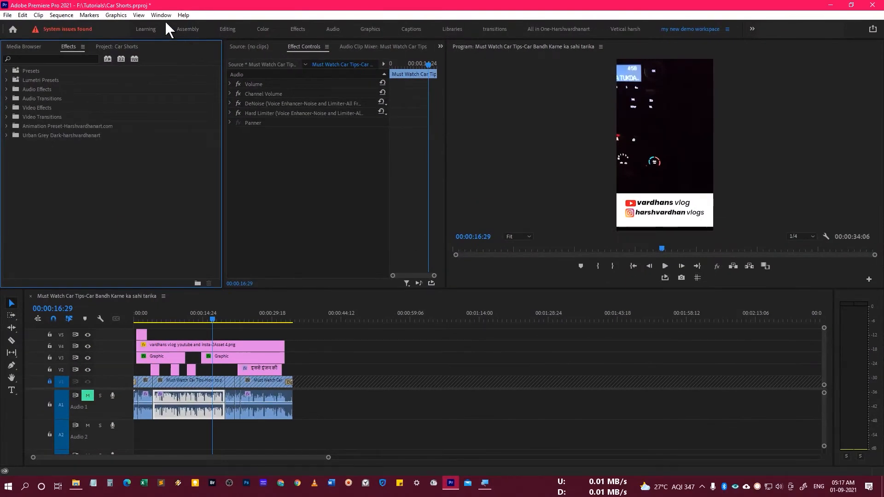
Show the list of saved workspaces and the workspace management options.
left_click(165, 17)
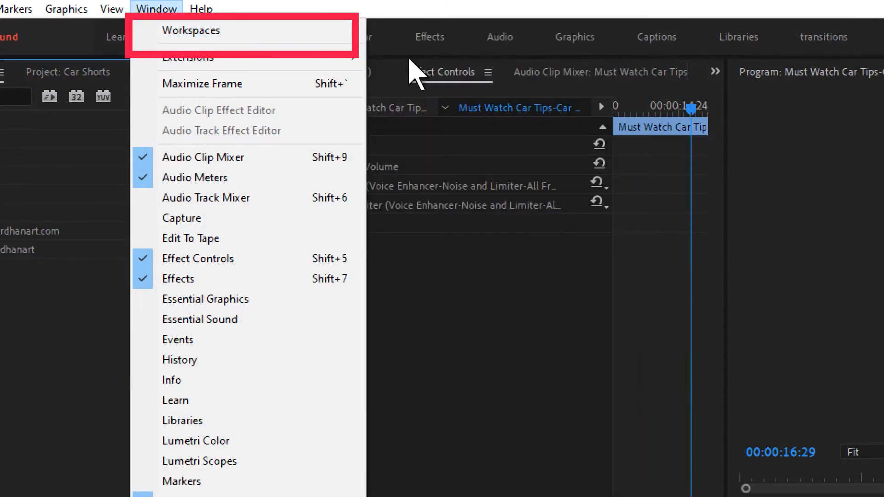
mouse_move(330, 26)
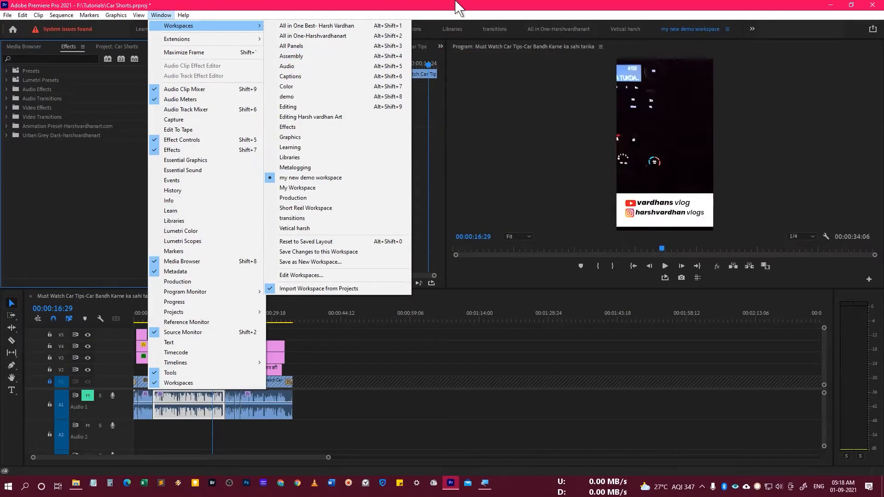
Switch through the Learning, Assembly and Editing workspaces to compare their panel layouts.
left_click(456, 4)
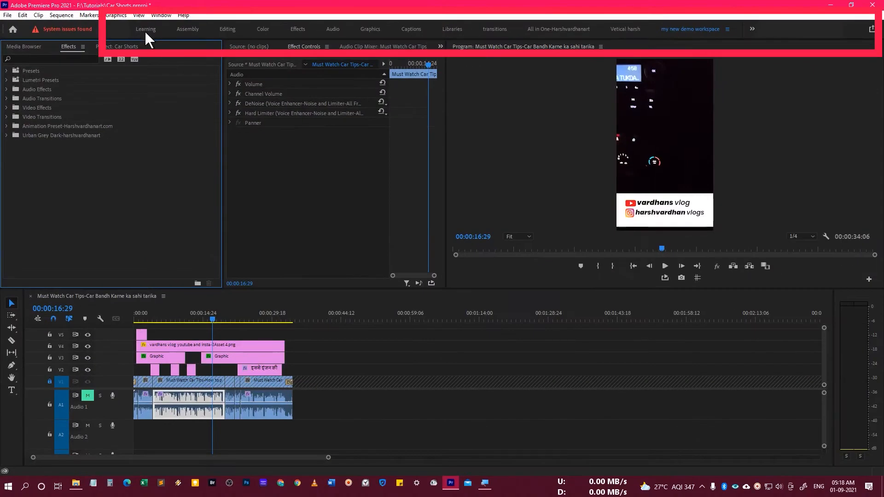
left_click(152, 31)
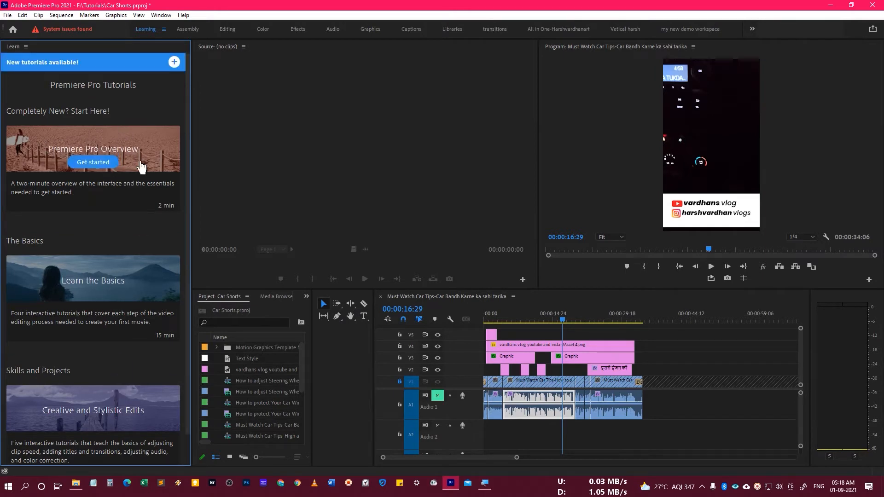
mouse_move(116, 165)
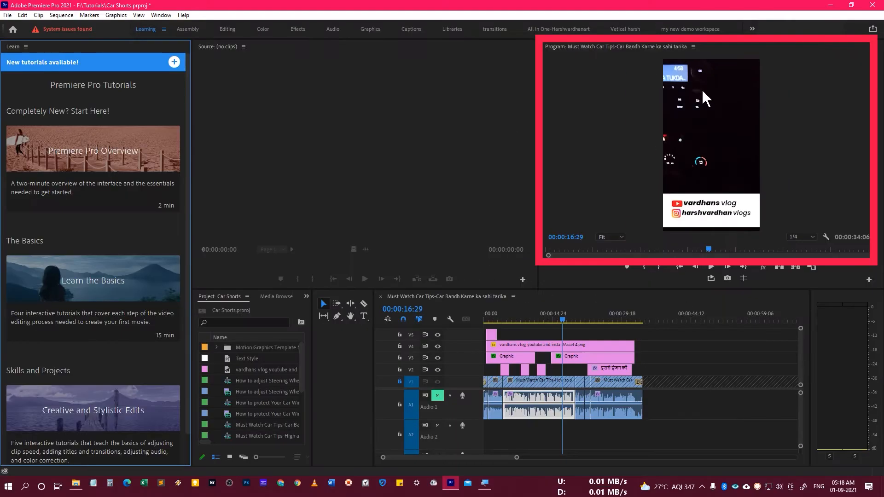
left_click(186, 28)
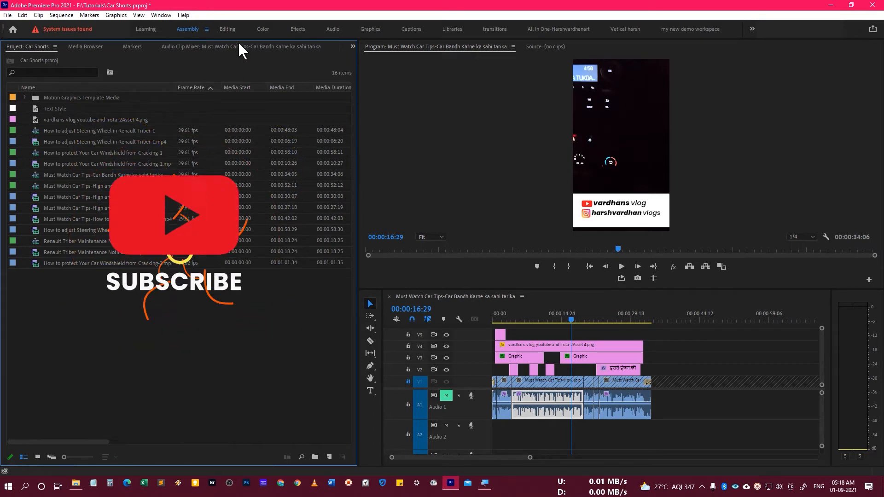
left_click(228, 29)
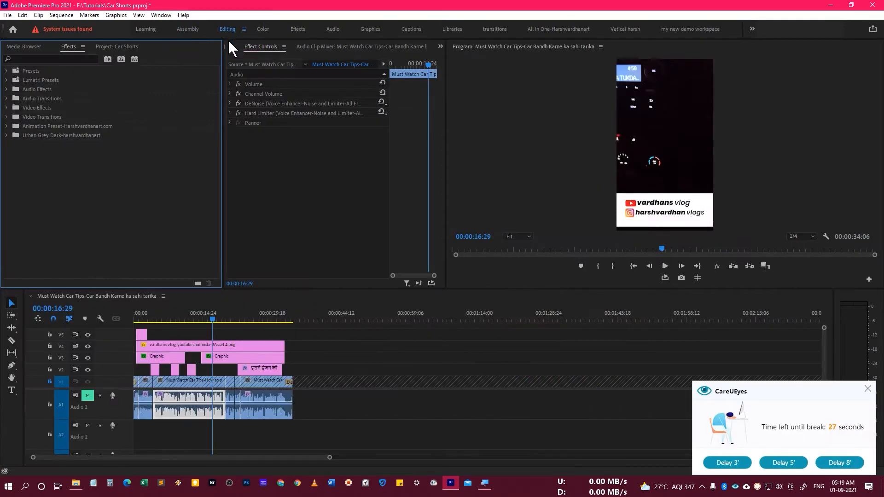
Switch to the Color workspace and show the Lumetri Scopes for the frame at 00:00:18:08.
left_click(262, 29)
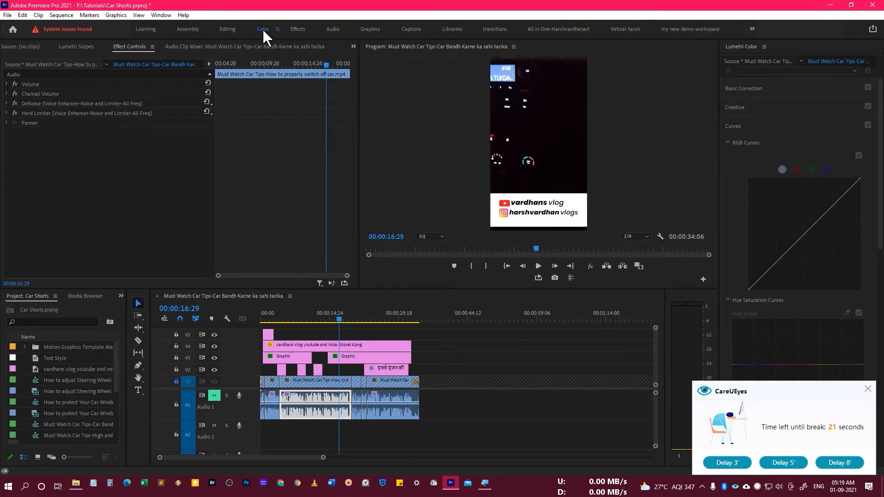
left_click(76, 47)
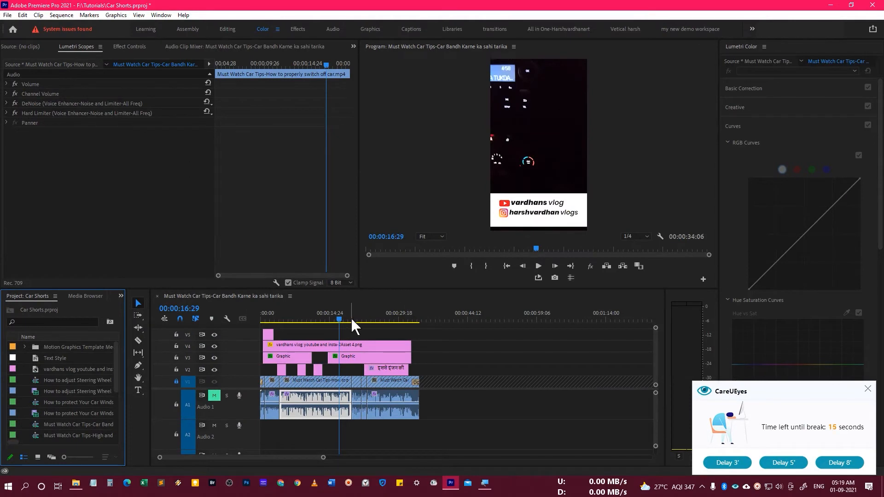
mouse_move(350, 316)
left_mouse_down()
mouse_move(322, 318)
mouse_move(357, 317)
mouse_move(345, 319)
left_mouse_up()
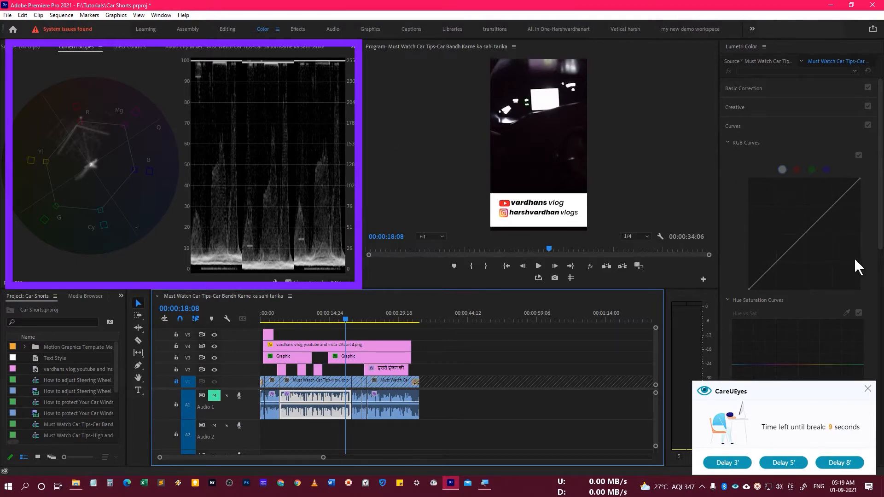
left_click(867, 389)
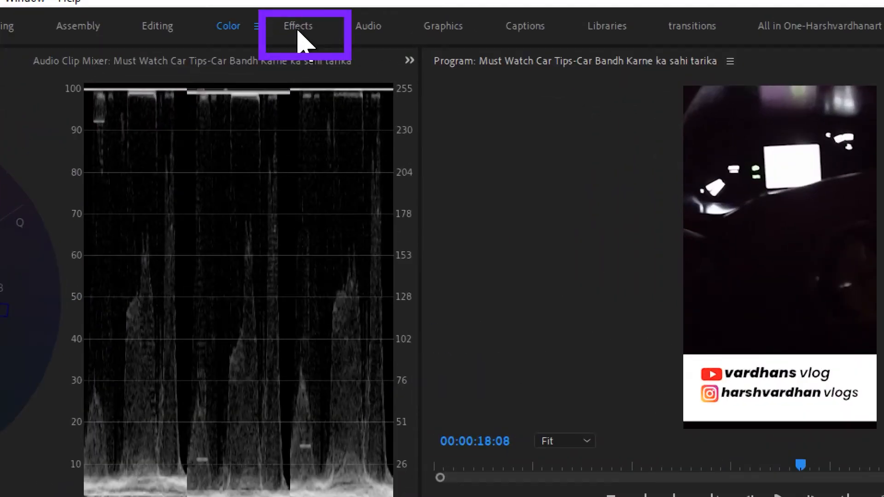
Switch to the Effects workspace and bring its Effects panel to the front.
left_click(298, 29)
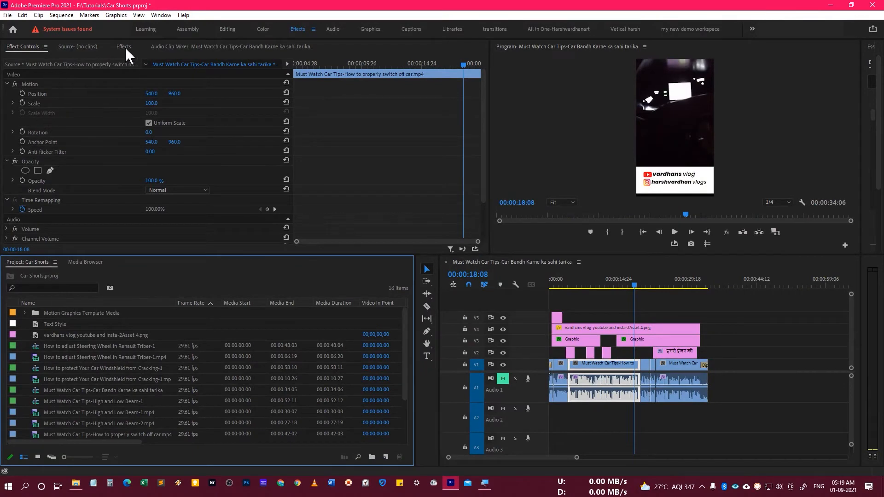
left_click(124, 46)
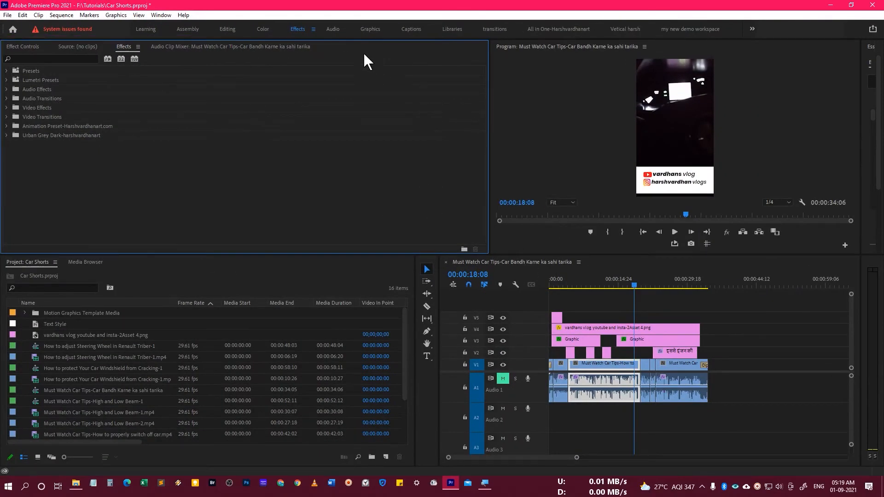
Switch to the Audio workspace, play the sequence with track A1 unmuted to check its levels, and mute the track again.
left_click(333, 30)
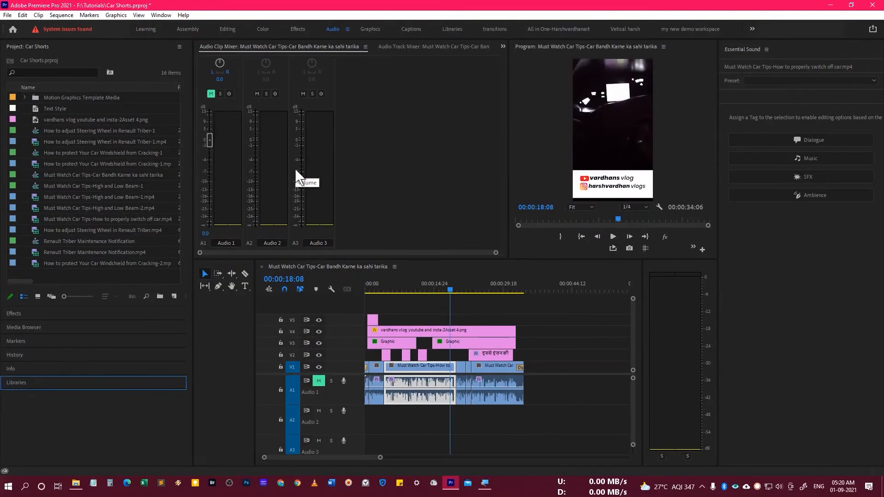
left_click_drag(446, 283, 429, 289)
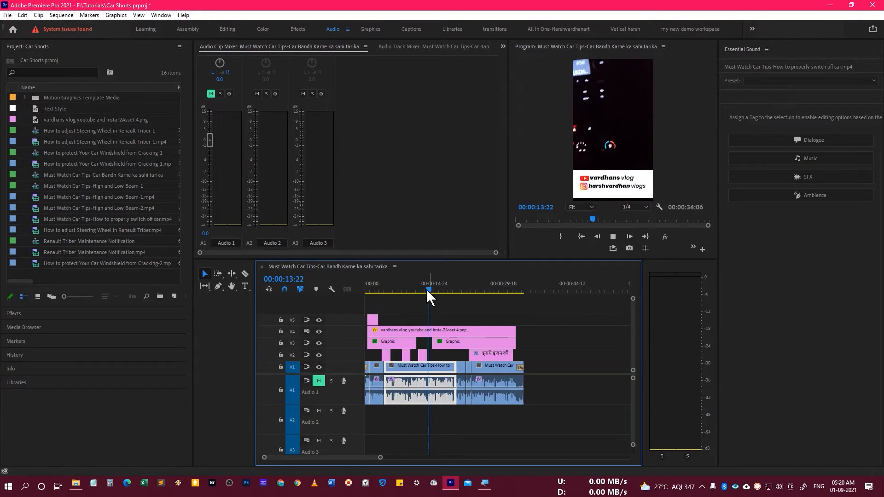
key("space")
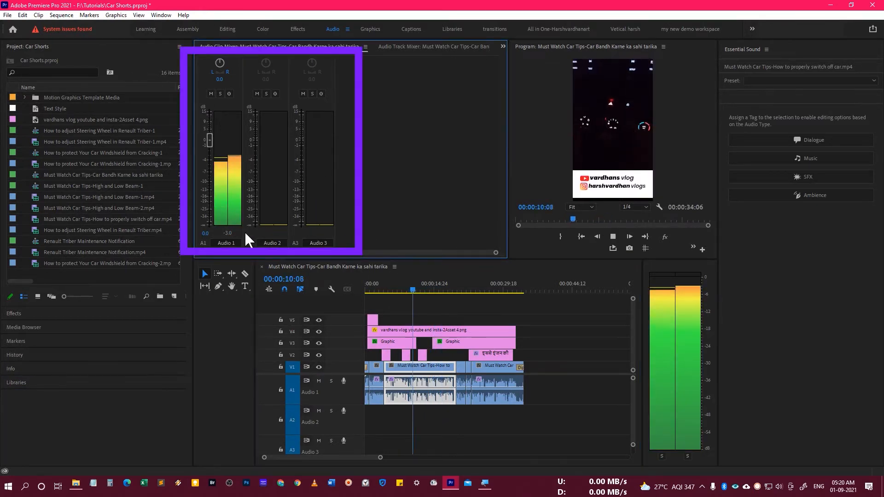
left_click(211, 93)
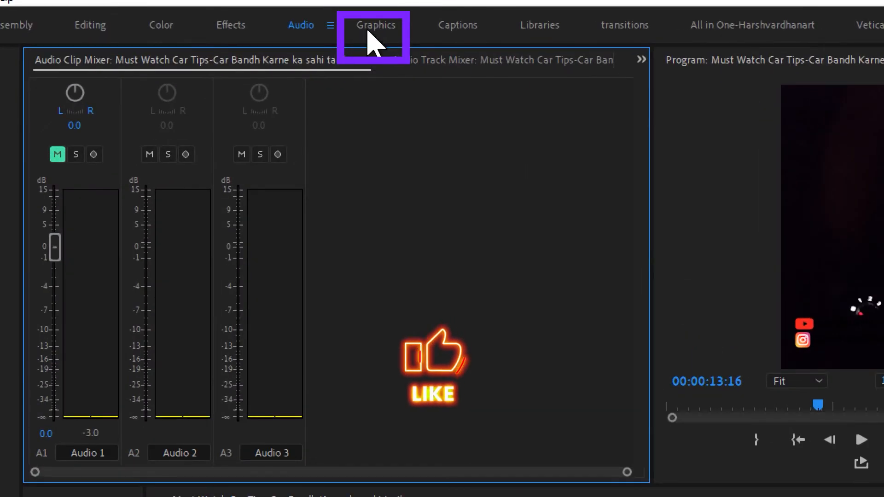
Switch to the Graphics workspace and browse the motion graphics templates in the Essential Graphics panel.
left_click(368, 32)
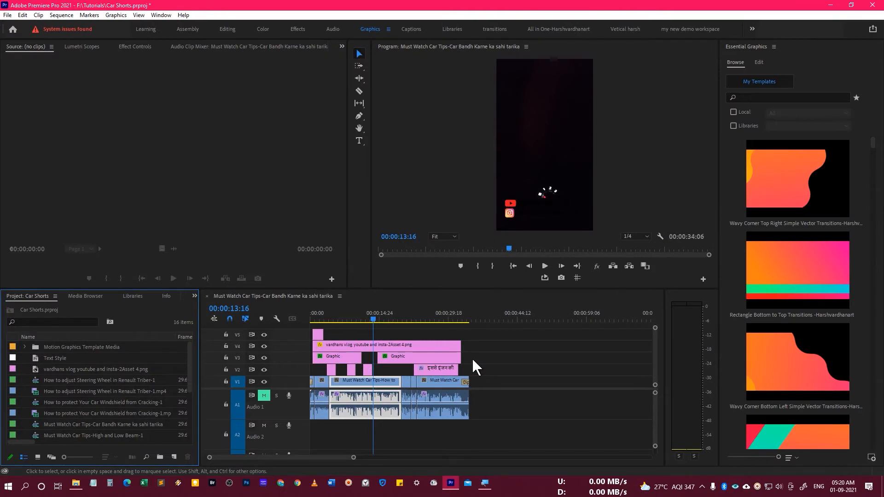
left_click(375, 322)
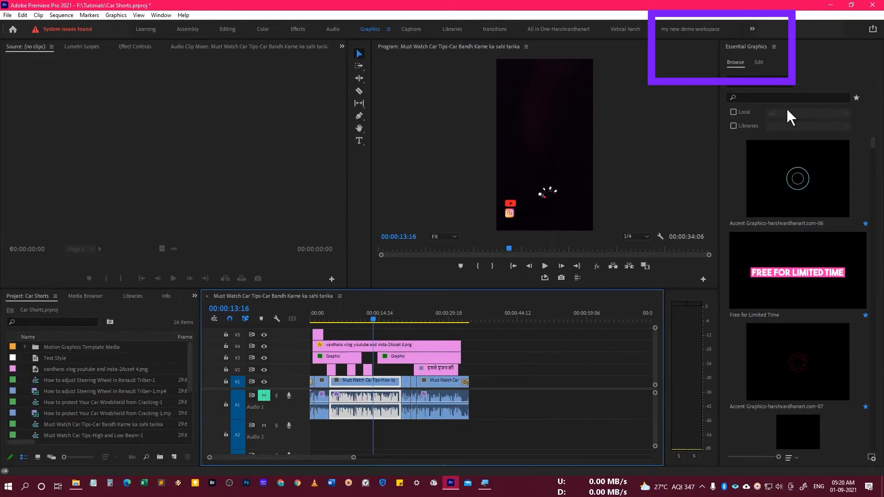
left_click_drag(873, 152, 872, 422)
scroll(876, 414, "up", 15)
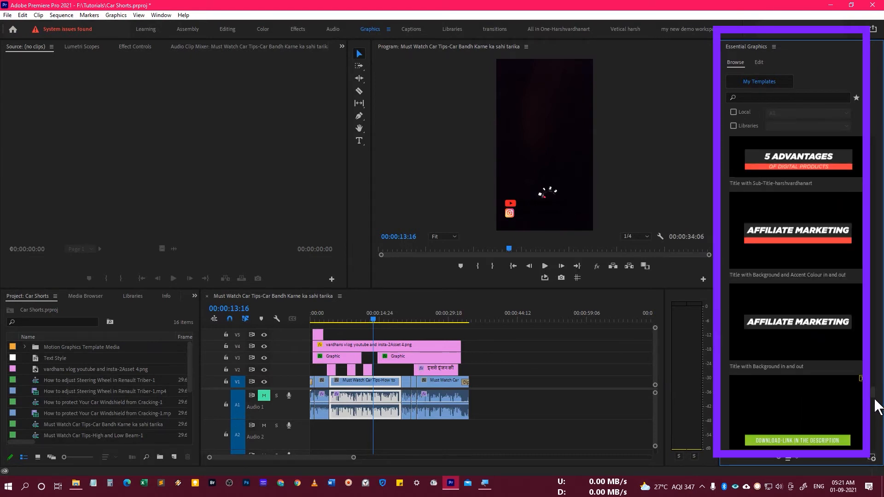
scroll(877, 369, "up", 10)
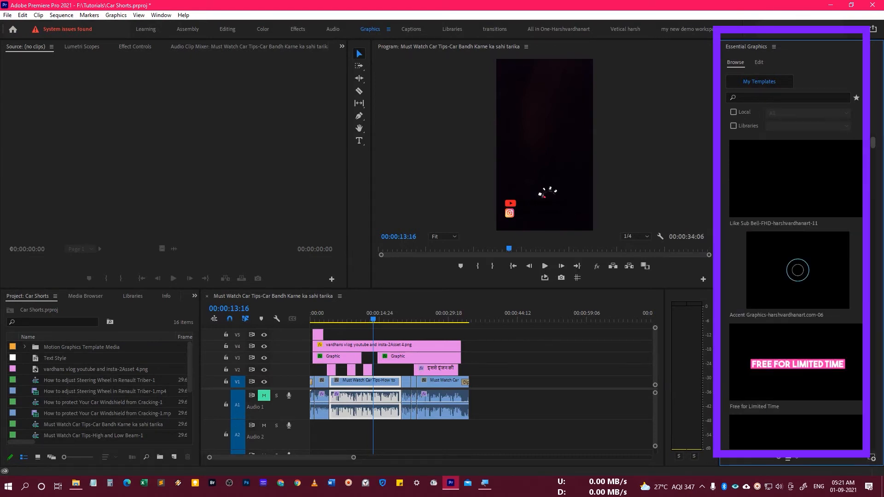
left_click_drag(766, 345, 494, 306)
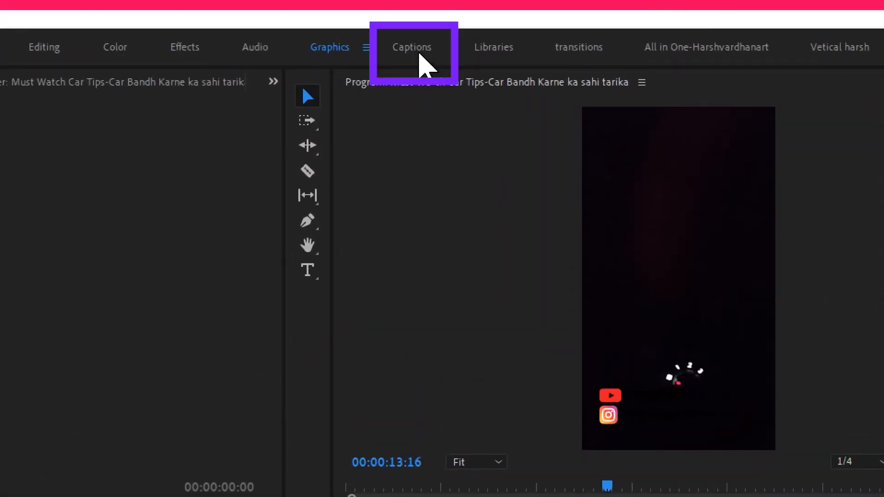
Switch through the Captions, Libraries, transitions and custom All in One workspaces to compare their layouts.
left_click(414, 31)
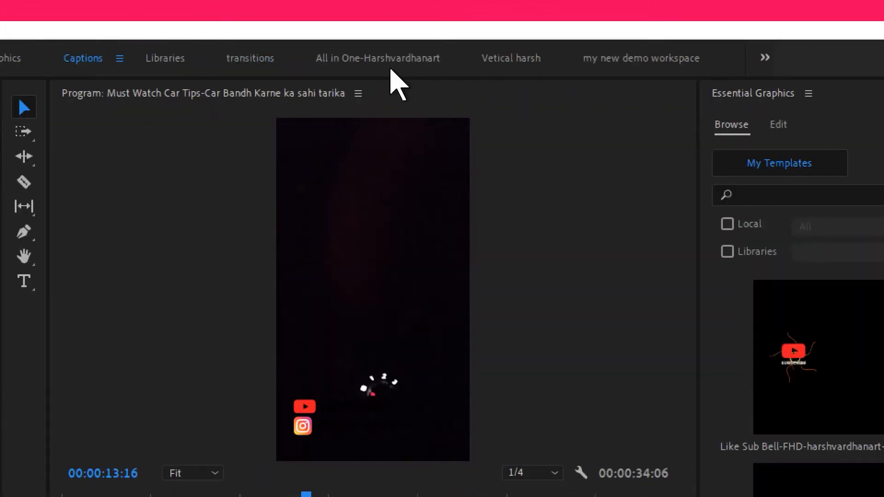
left_click(439, 56)
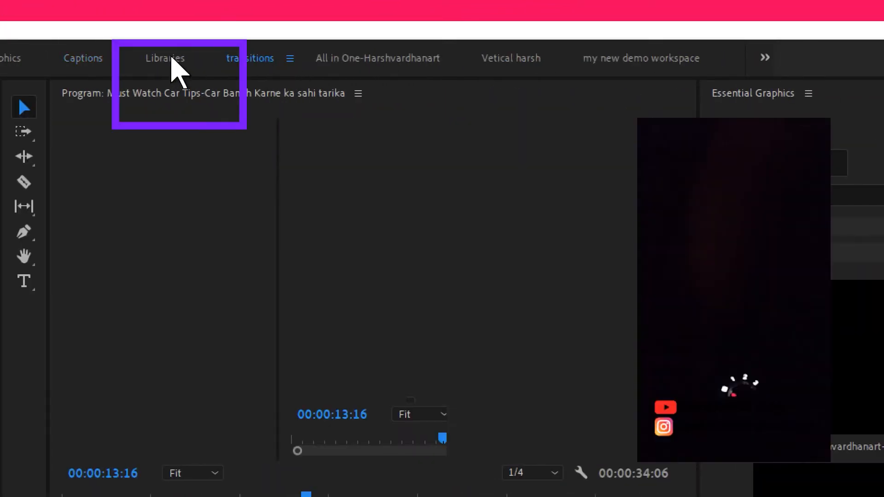
left_click(171, 58)
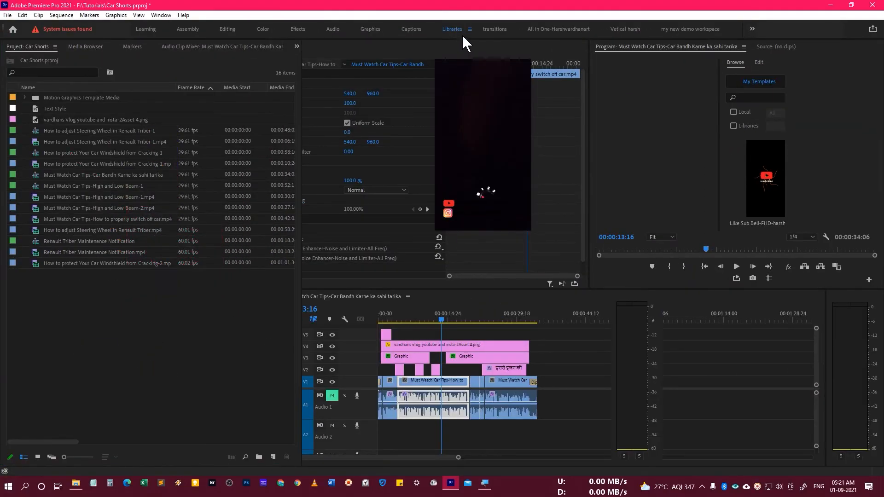
left_click(491, 29)
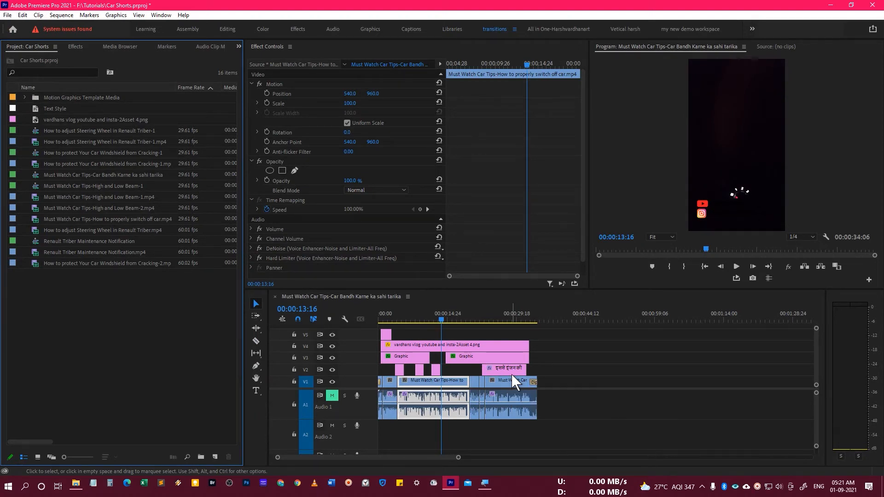
left_click(564, 31)
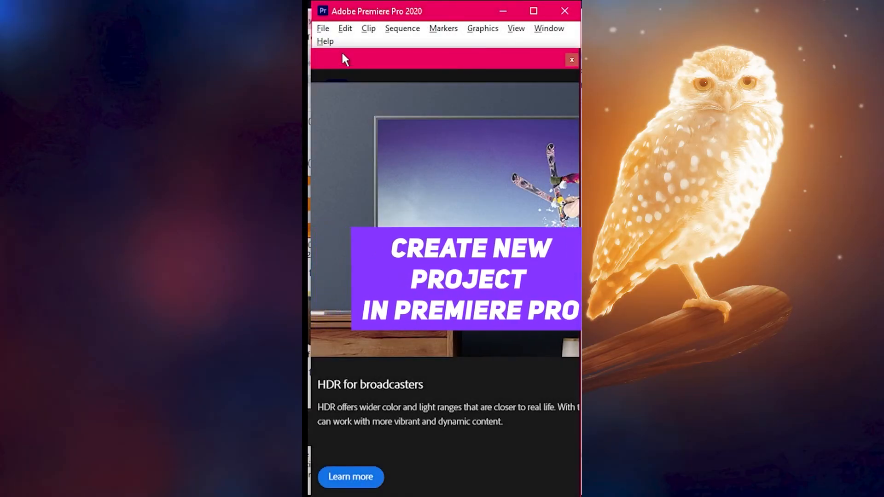
Start a new project named "new project" and keep its location as G:\Tutorials.
left_click(324, 29)
mouse_move(357, 13)
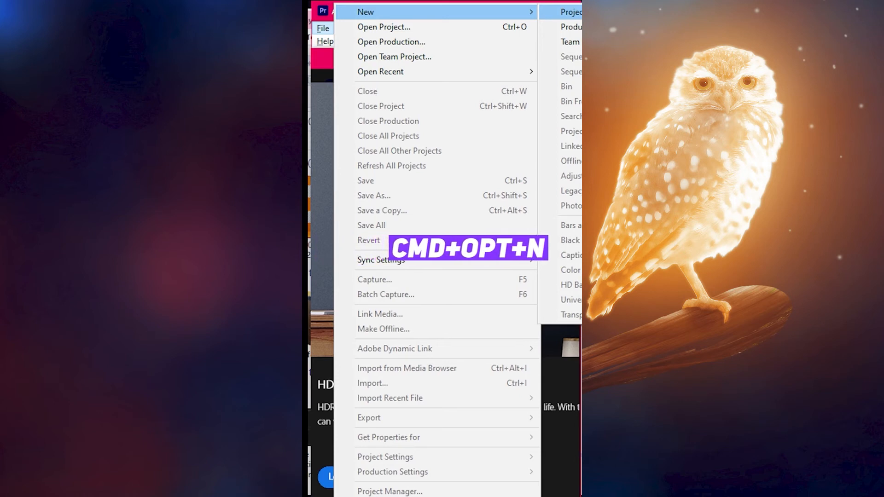
left_click(571, 12)
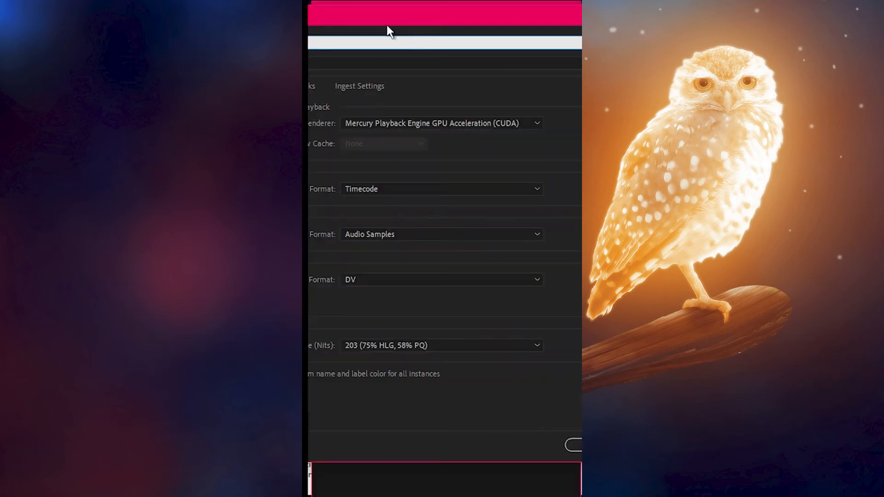
left_click_drag(387, 26, 504, 28)
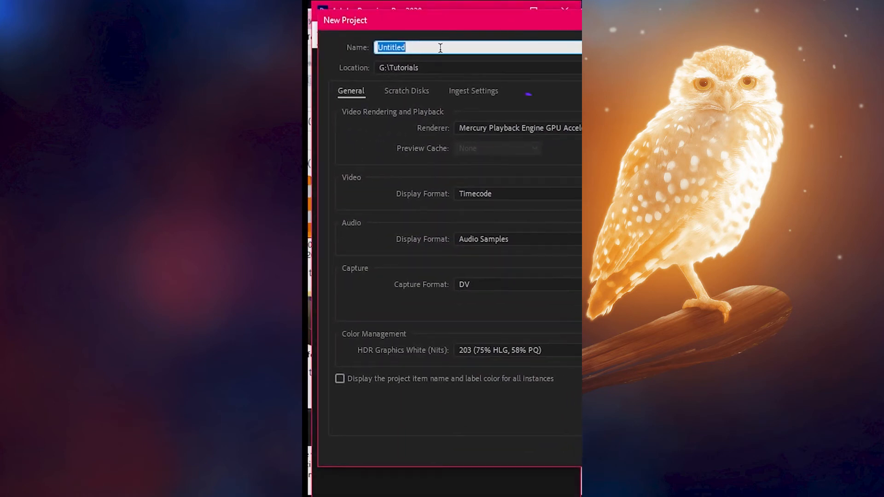
type("new pro")
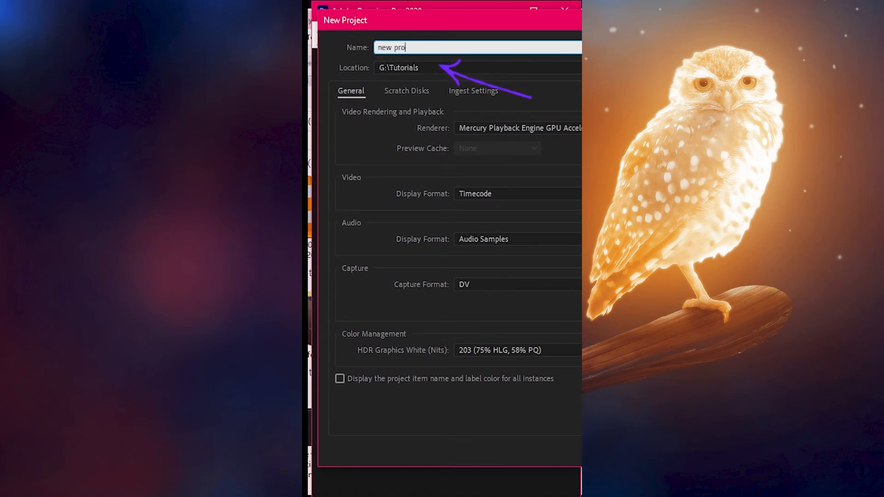
type("ject")
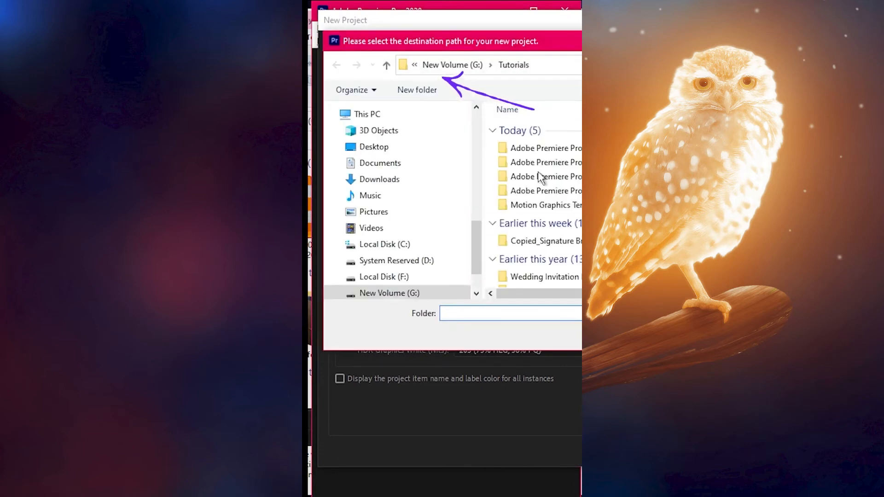
key("Escape")
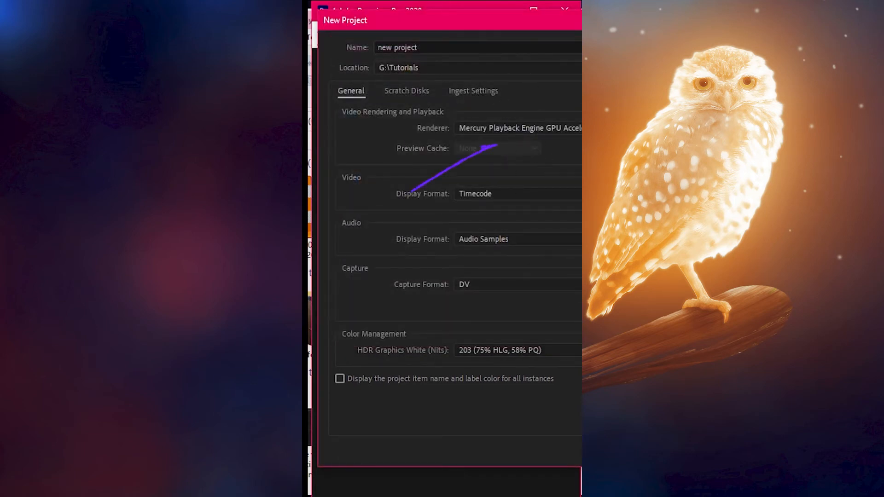
Keep Mercury Playback Engine GPU Acceleration (CUDA) as the renderer and create the project.
left_click(520, 128)
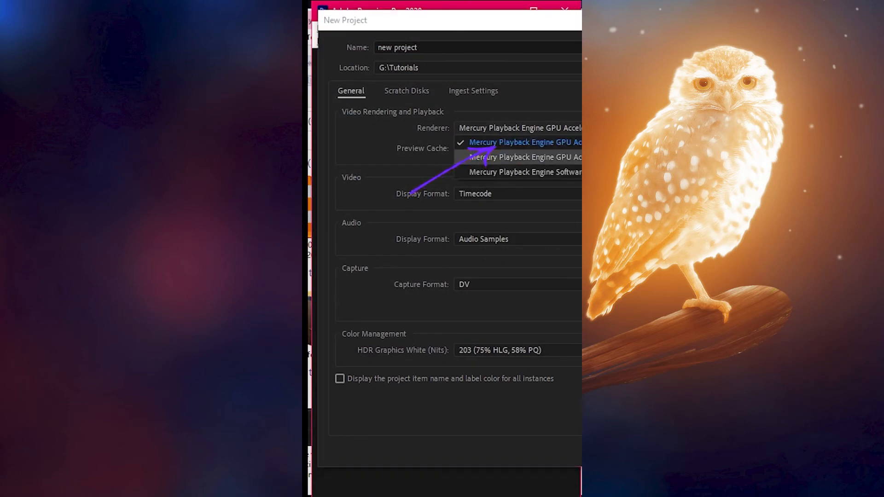
left_click(524, 143)
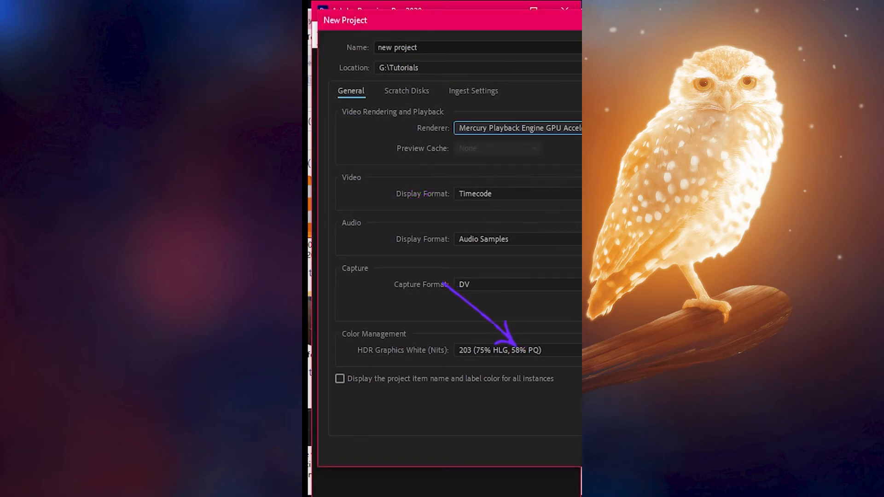
key("Return")
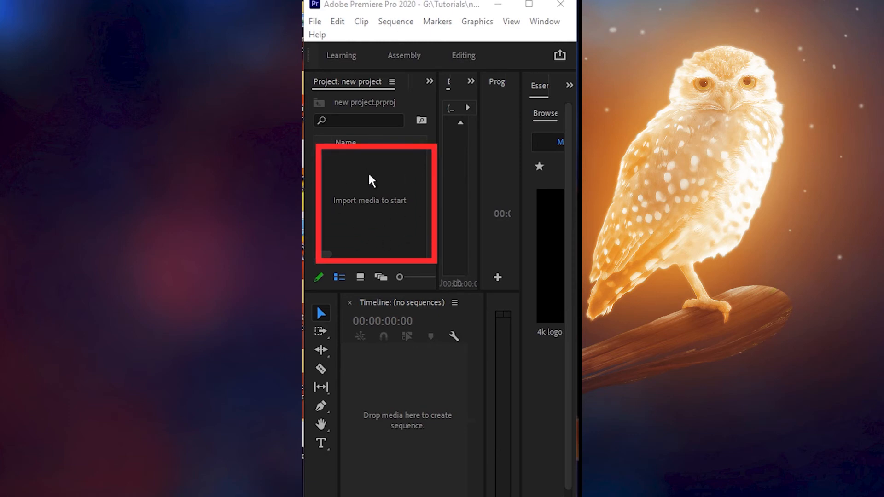
Import the video clip _DSC2865.MOV into the new project.
double_click(369, 201)
scroll(570, 240, "down", 1)
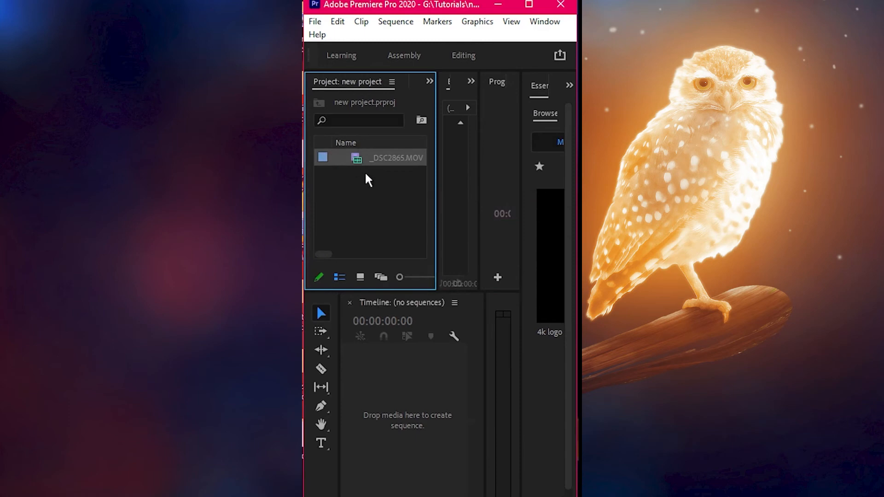
Import the video file batman.mp4 into the project.
right_click(377, 186)
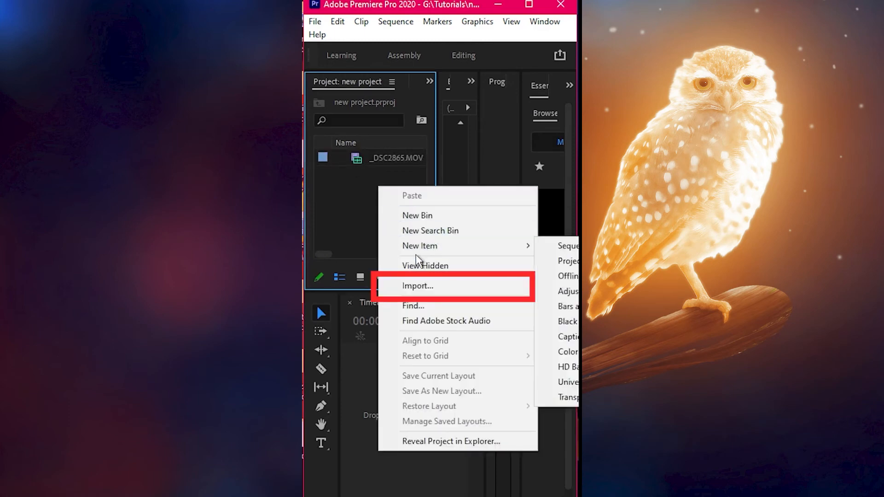
left_click(437, 289)
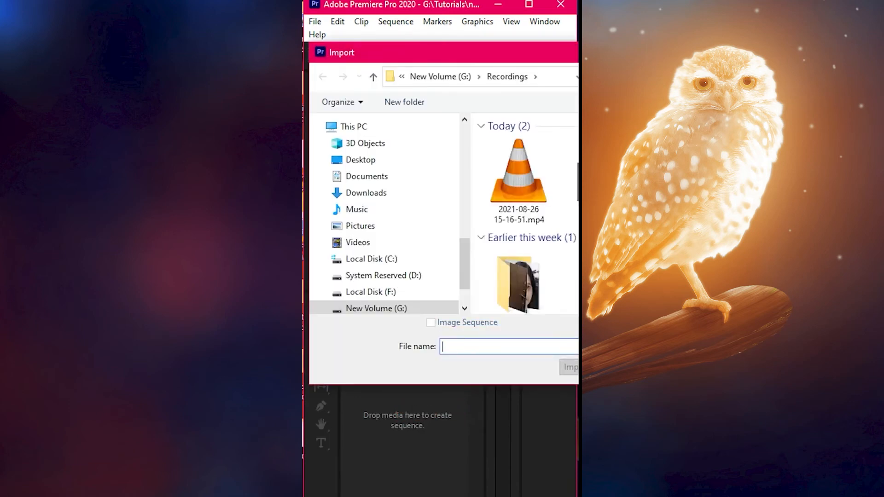
scroll(525, 211, "down", 2)
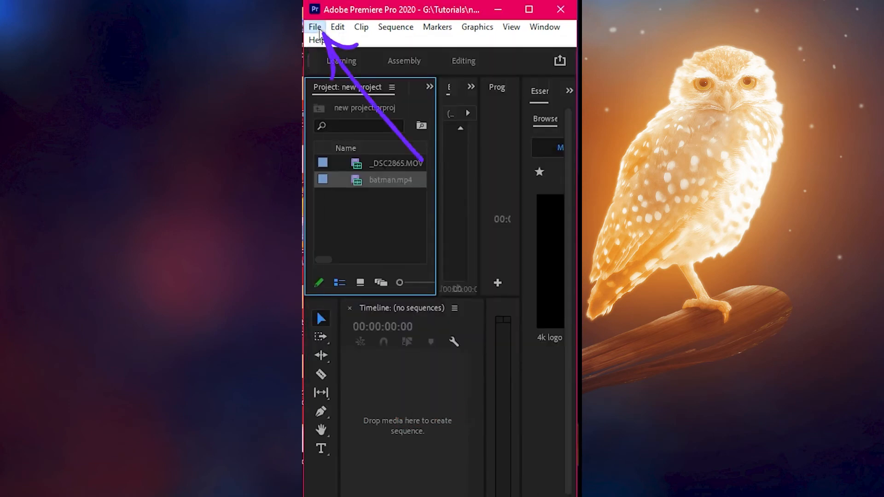
left_click(316, 27)
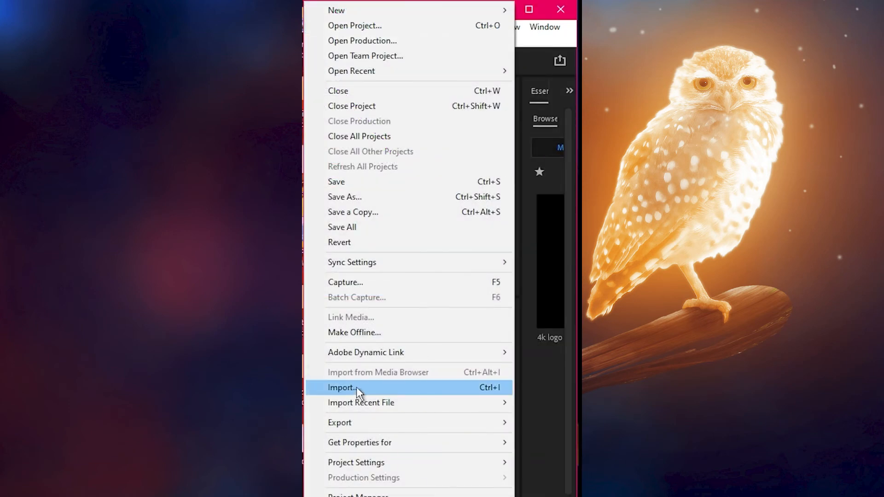
mouse_move(386, 404)
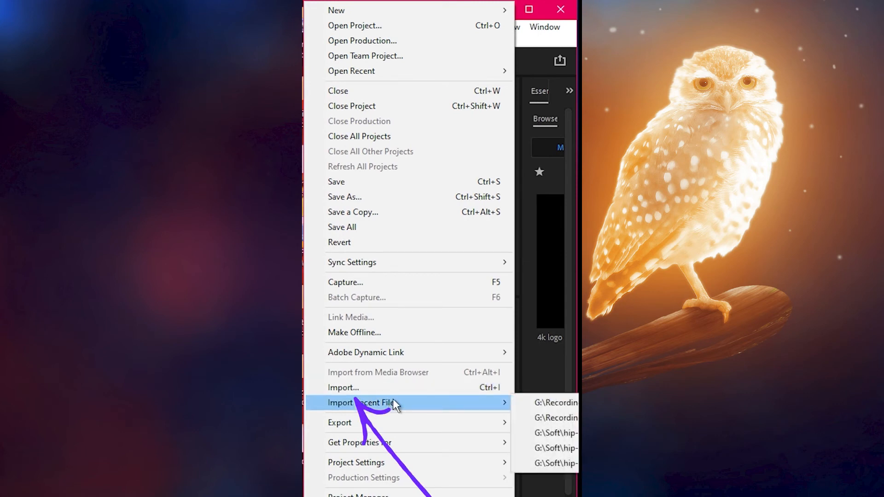
left_click(365, 386)
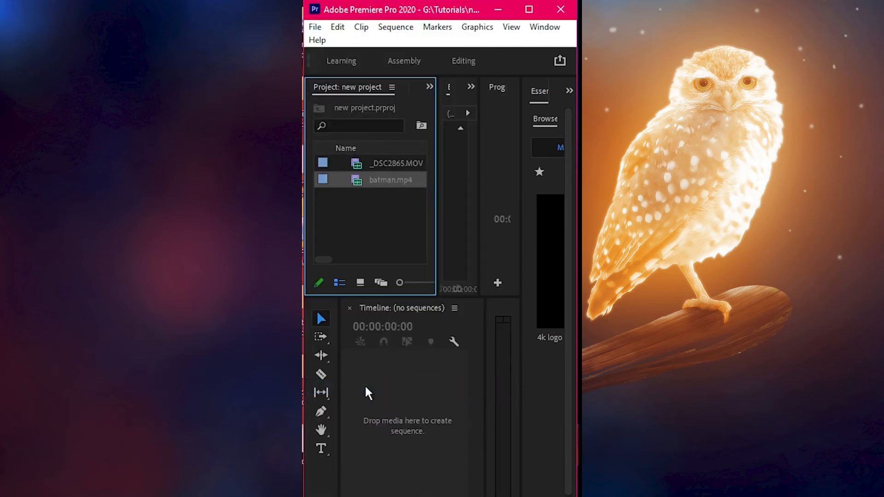
scroll(528, 219, "down", 1)
double_click(577, 159)
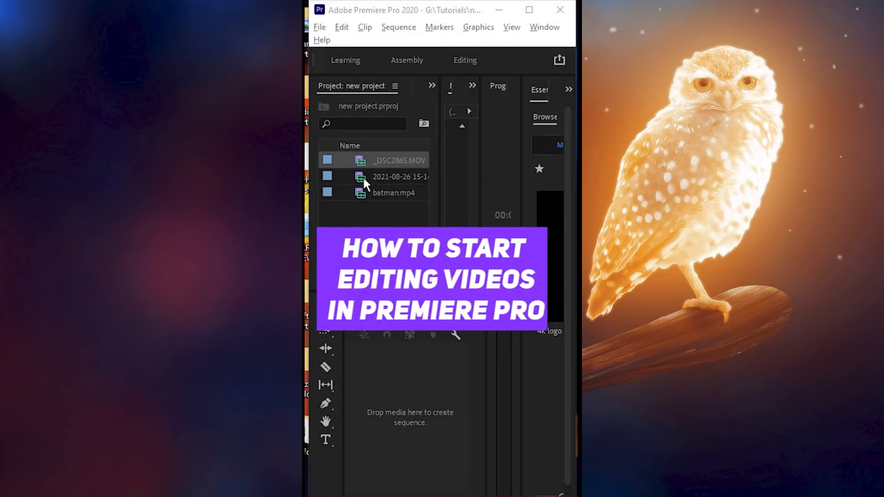
Create a sequence from the _DSC2865.MOV clip by placing it in the empty timeline, with the time scale enlarged.
left_click_drag(380, 159, 379, 302)
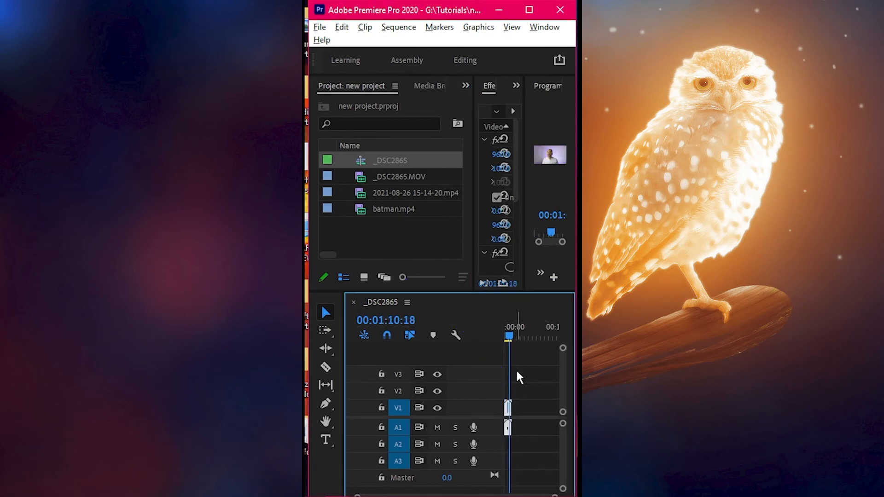
key("equal")
key("equal")
key("equal")
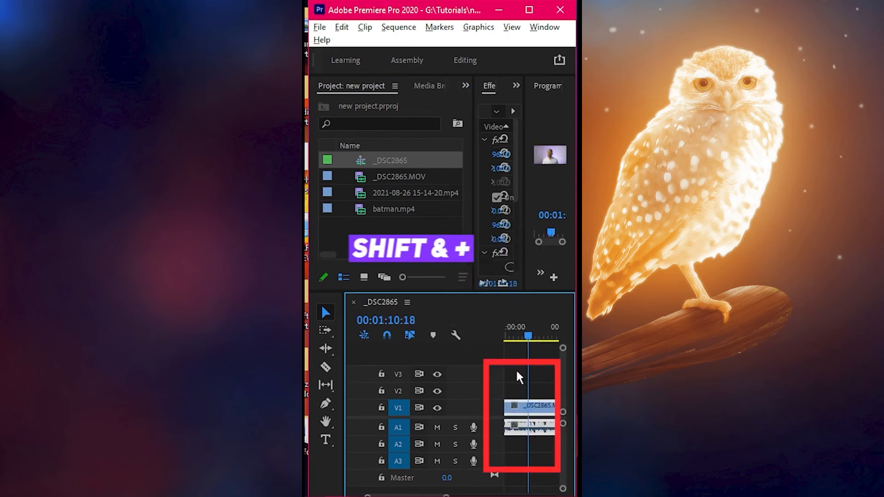
Collapse and re-expand the heights of all timeline tracks, leaving them expanded, and move the playhead to 00:01:16:22.
key("shift+equal")
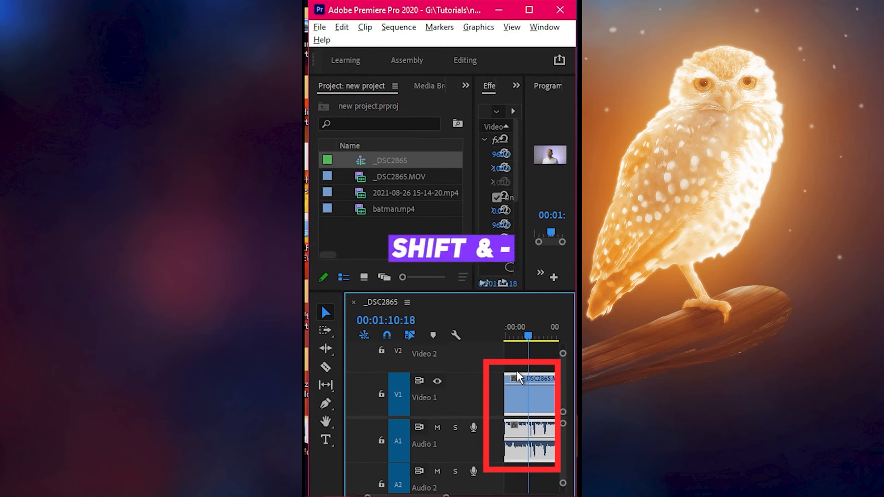
key("shift+minus")
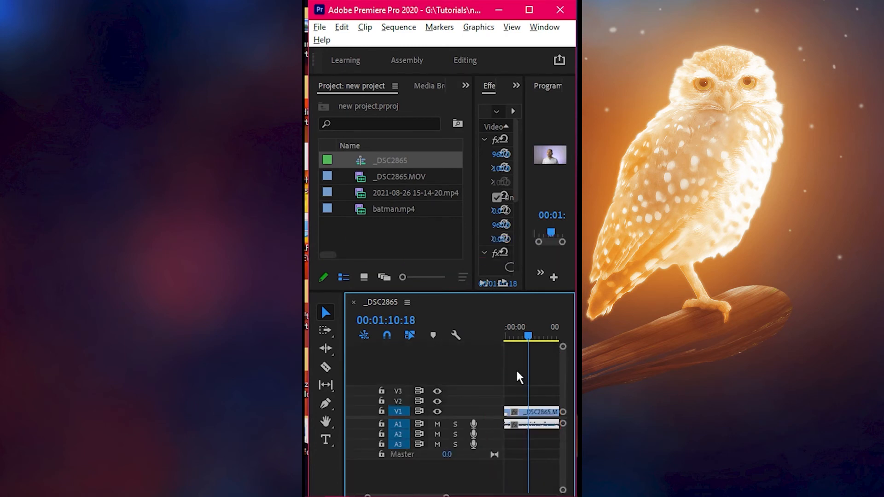
key("shift+equal")
left_click_drag(527, 337, 542, 340)
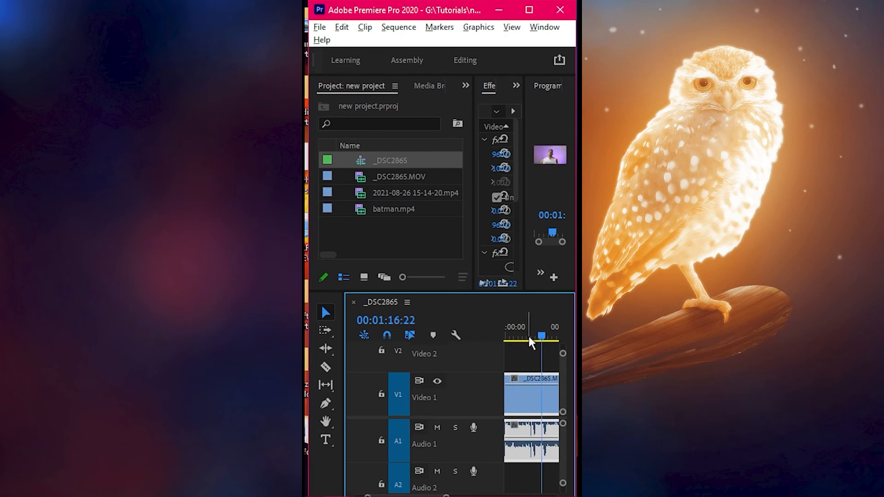
Create a new sequence from the Digital SLR preset DSLR 1080p30, keeping the name Sequence 01.
left_click(387, 236)
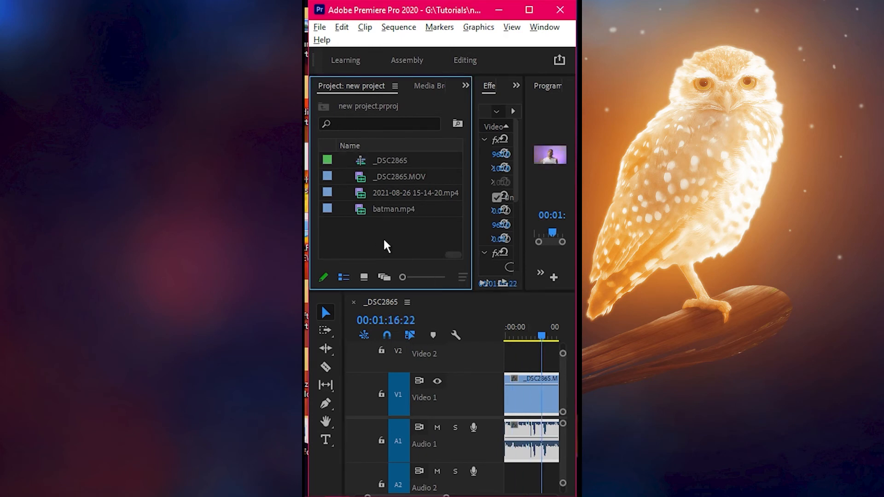
right_click(454, 257)
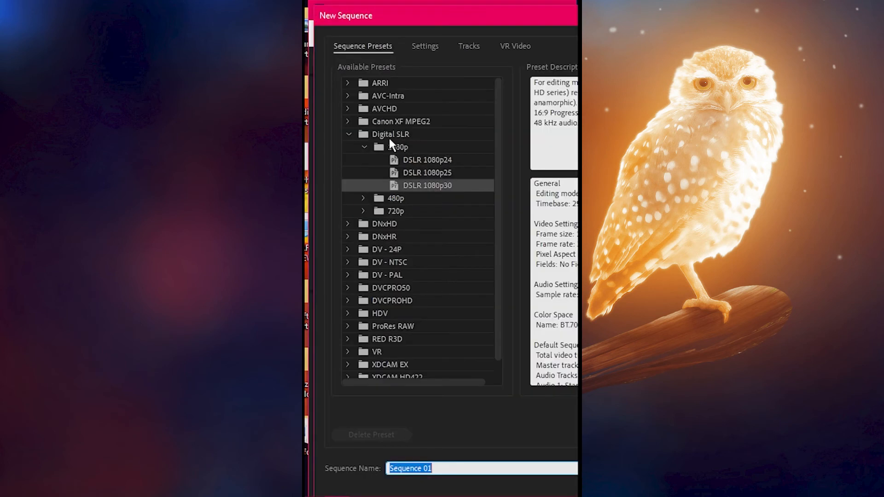
left_click(431, 188)
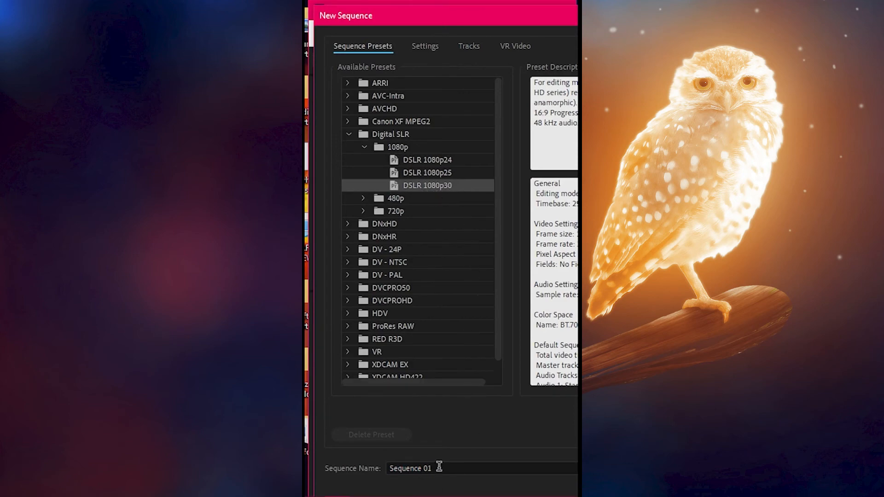
left_click(398, 469)
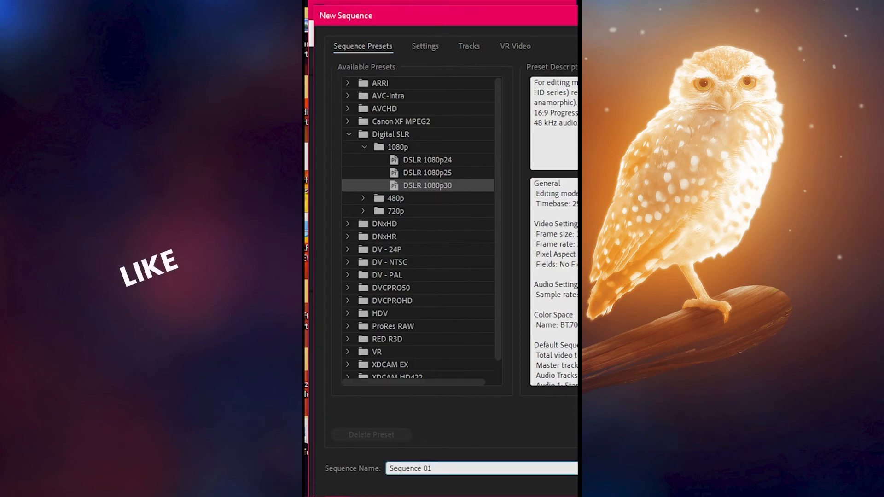
key("Return")
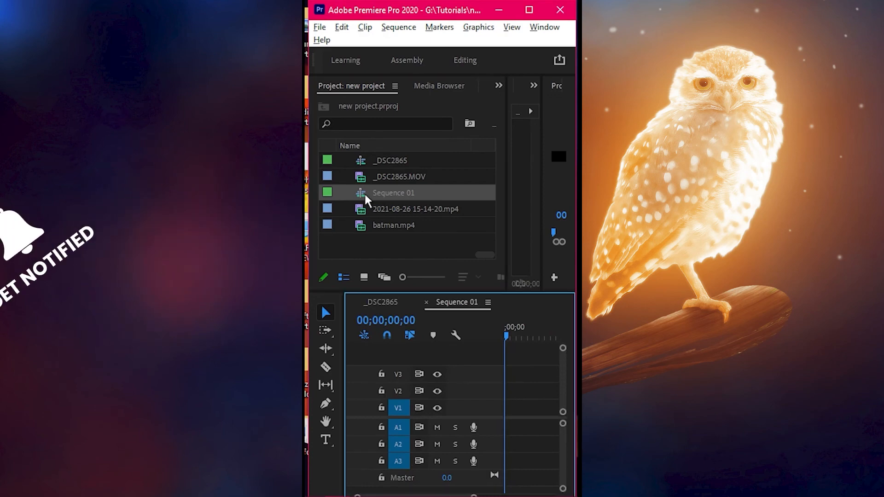
Change Sequence 01's frame size to 1080 horizontal by 1920 vertical in its sequence settings.
left_click(399, 27)
left_click(455, 28)
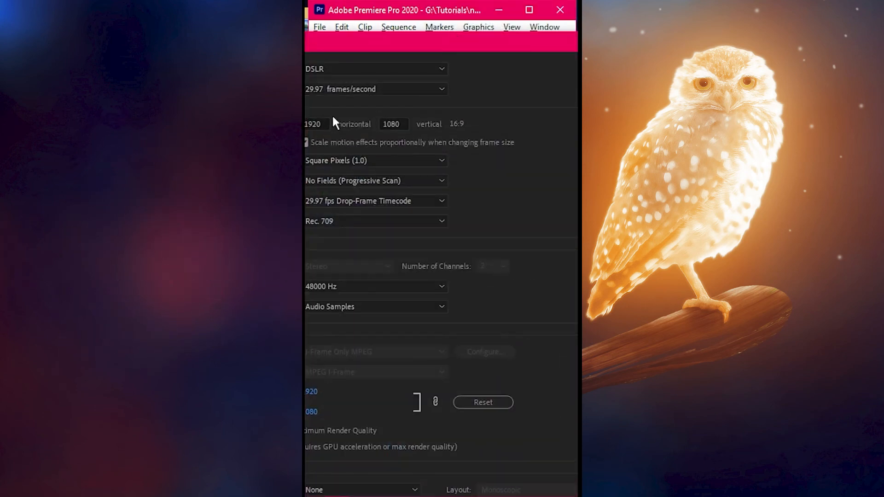
double_click(322, 123)
type("1080")
key("Tab")
type("1920")
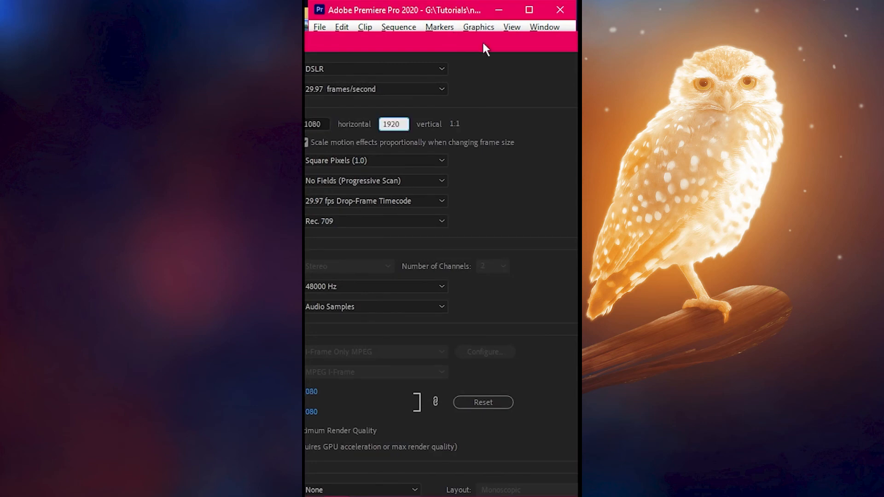
left_click_drag(482, 41, 481, 0)
key("Return")
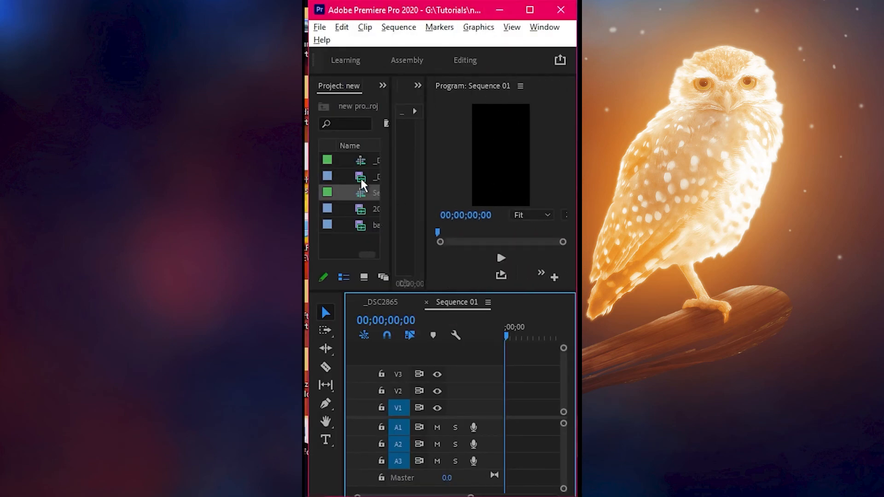
Add _DSC2865.MOV at the start of Sequence 01, keeping the existing sequence settings, and scrub through the clip.
left_click_drag(360, 178, 507, 316)
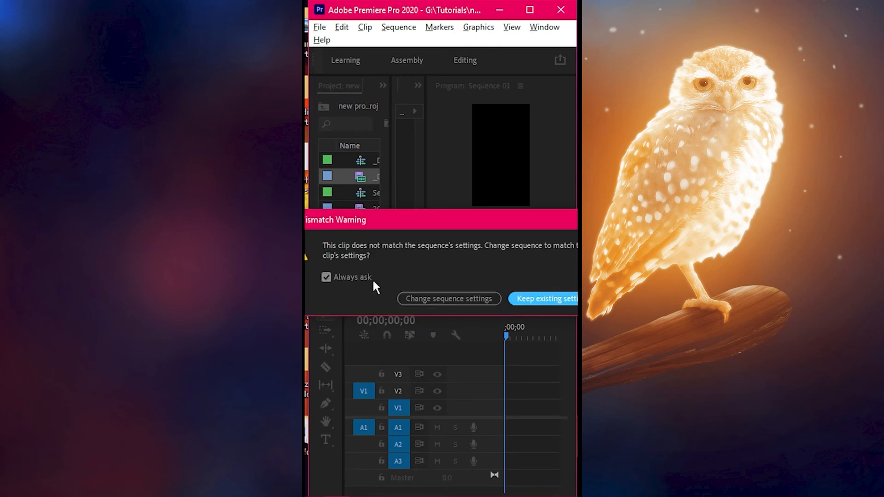
left_click_drag(441, 223, 469, 221)
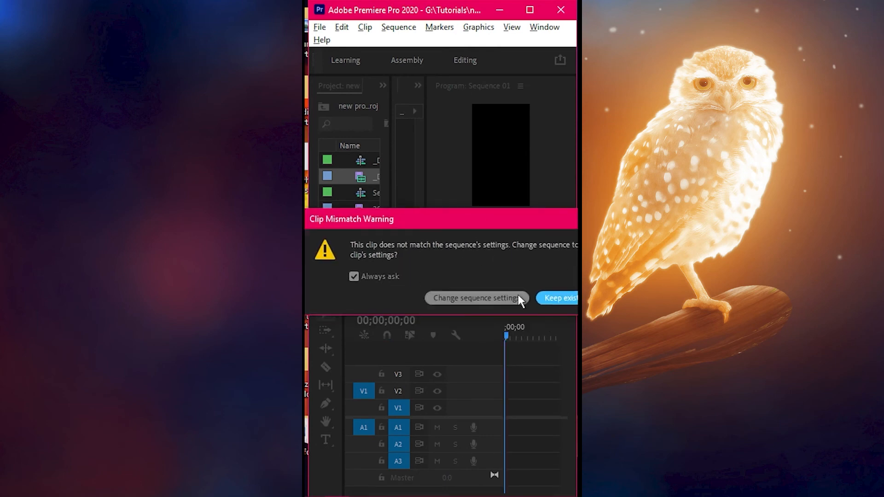
left_click(562, 299)
left_click(508, 336)
left_click_drag(514, 336, 532, 342)
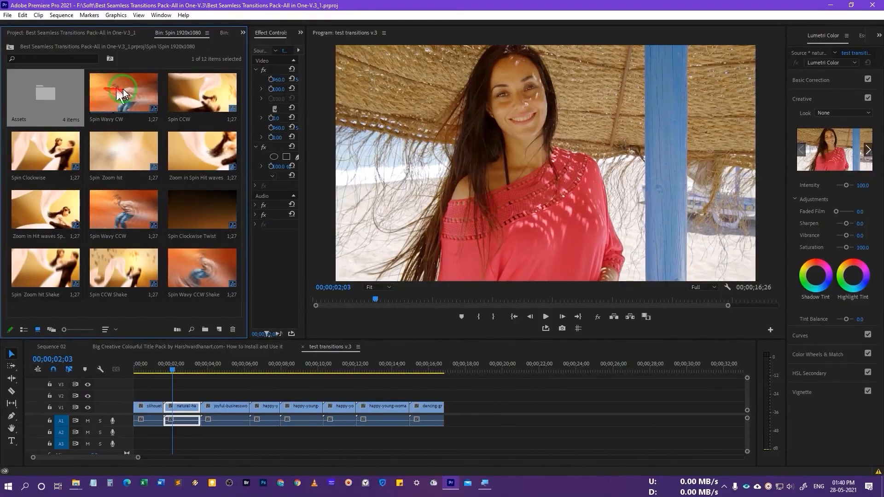
Try the Spin Wavy CW transition over the cut between the first two clips, play it back and undo it.
mouse_move(118, 94)
left_mouse_down()
mouse_move(168, 355)
mouse_move(164, 402)
left_mouse_up()
left_click(147, 364)
key("space")
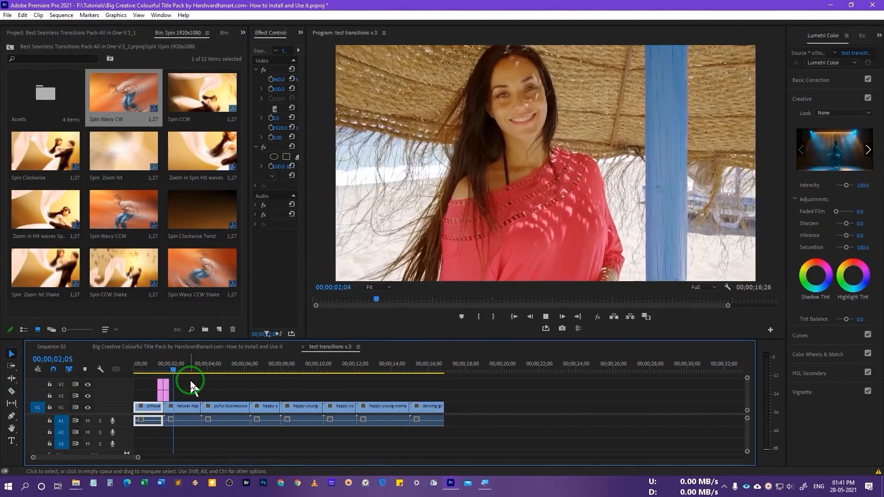
key("space")
key("ctrl+z")
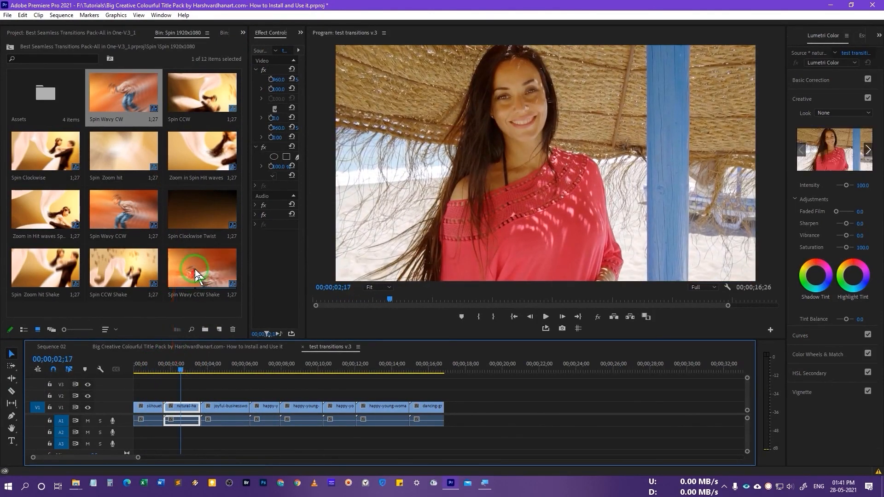
Try the Spin Wavy CCW Shake transition over the first cut and play back the 07-Zoom Twist More transition there.
left_click_drag(195, 283, 165, 368)
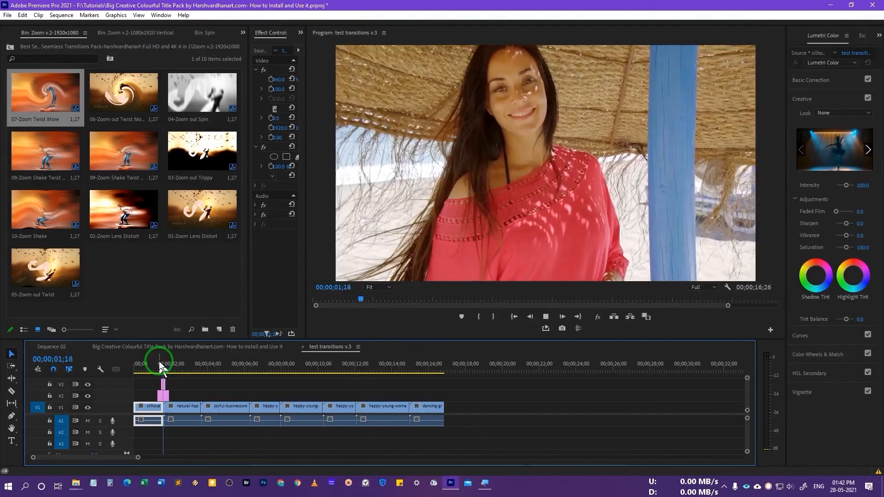
left_click(154, 366)
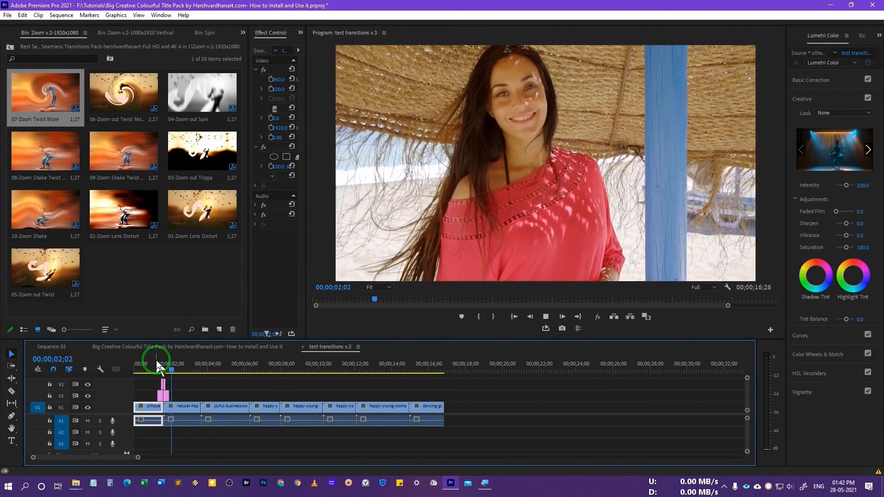
key("space")
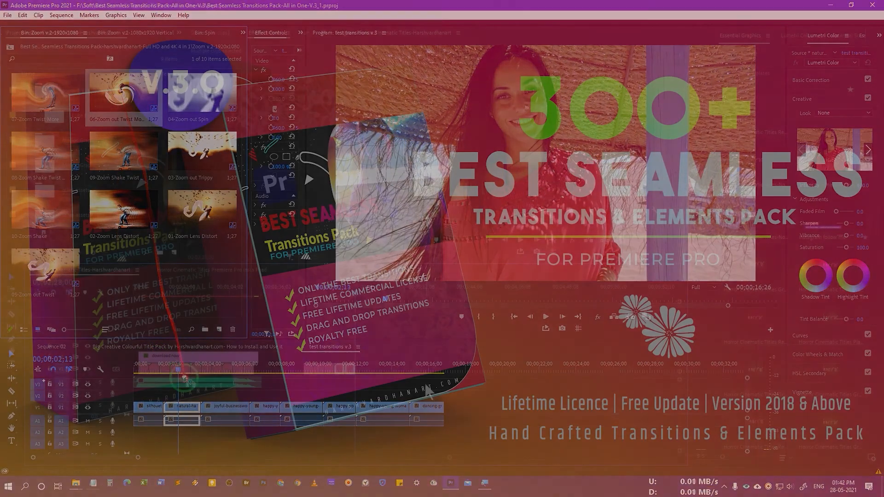